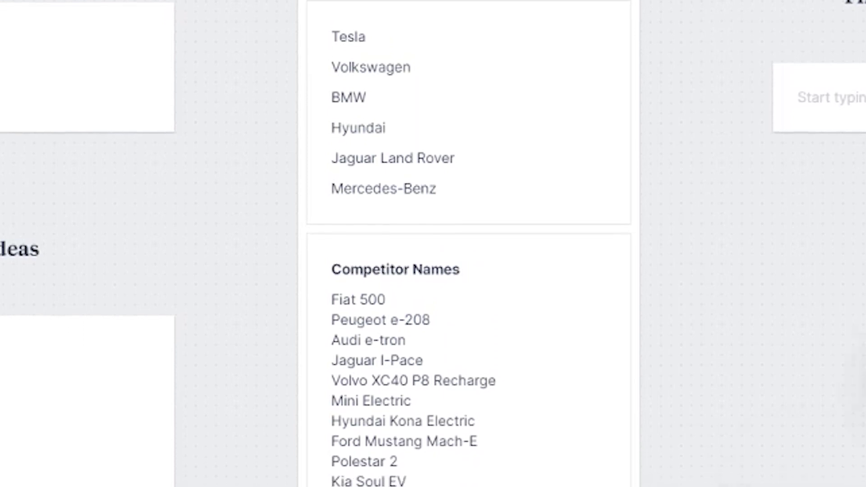
Delete the empty note and place the Sylph Wikipedia link card beside the Name Ideas list.
click(852, 135)
key(Delete)
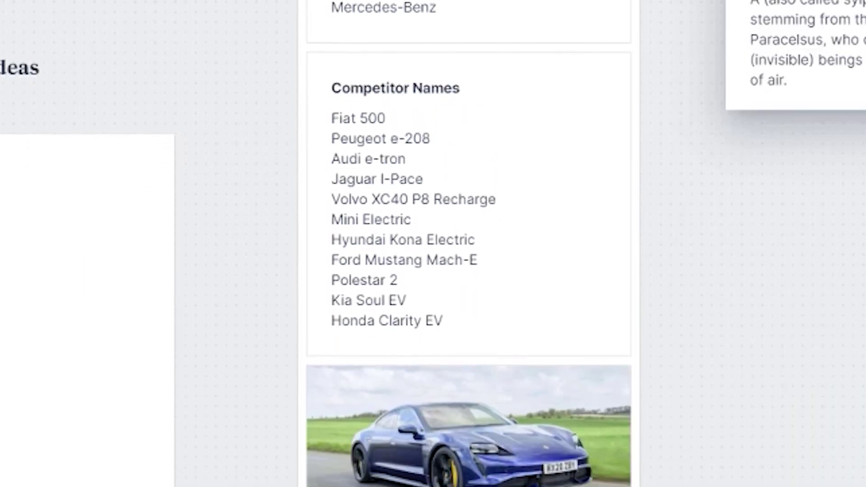
drag(862, 54, 832, 42)
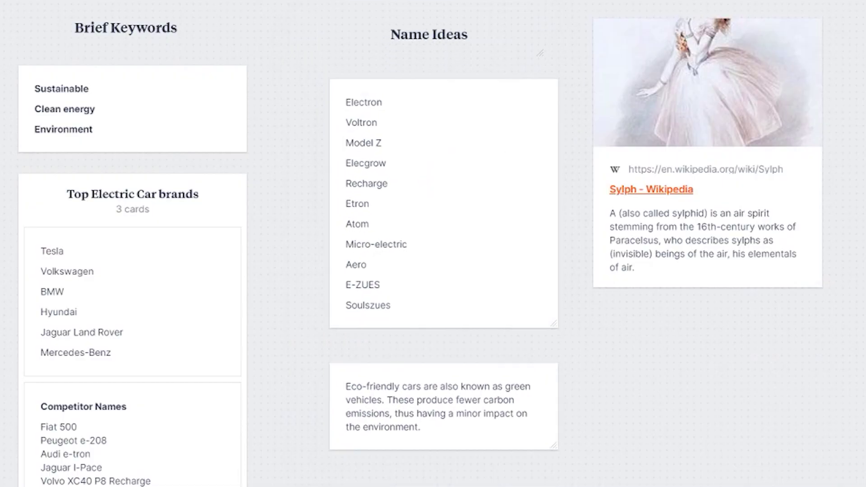
drag(617, 168, 636, 225)
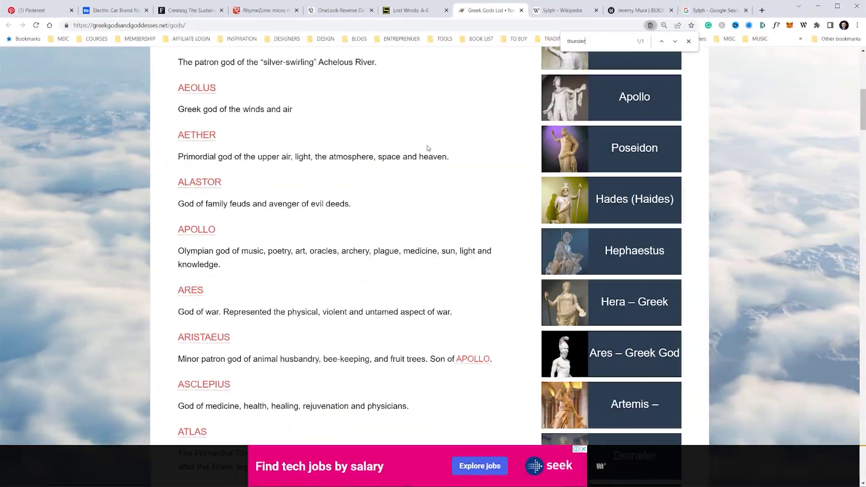
Browse the Greek gods list and the Wikipedia article on Sylph for naming inspiration.
scroll(428, 147, down, 15)
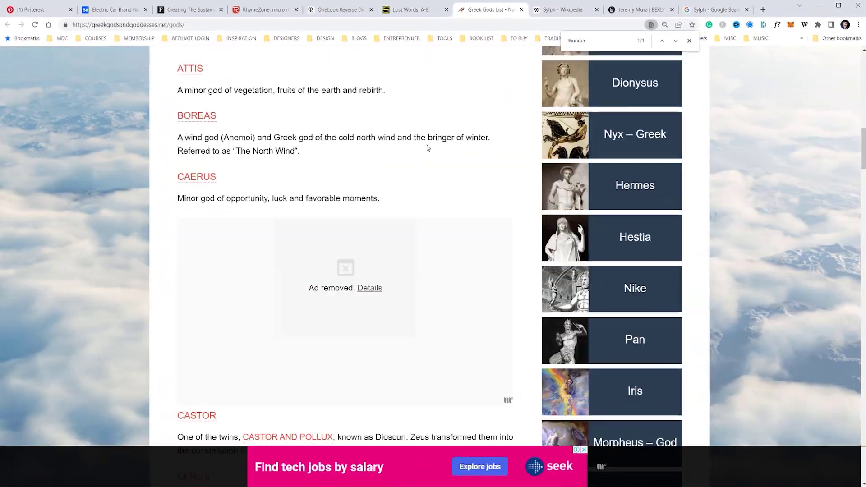
scroll(427, 148, up, 7)
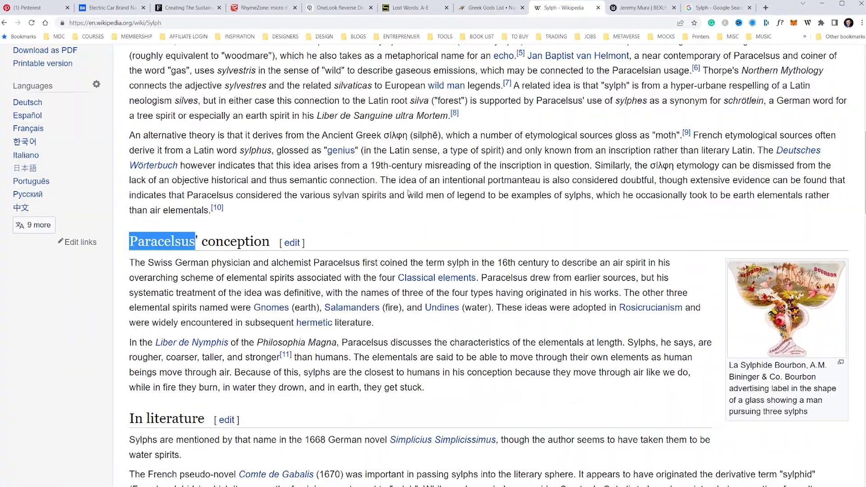
scroll(414, 199, down, 15)
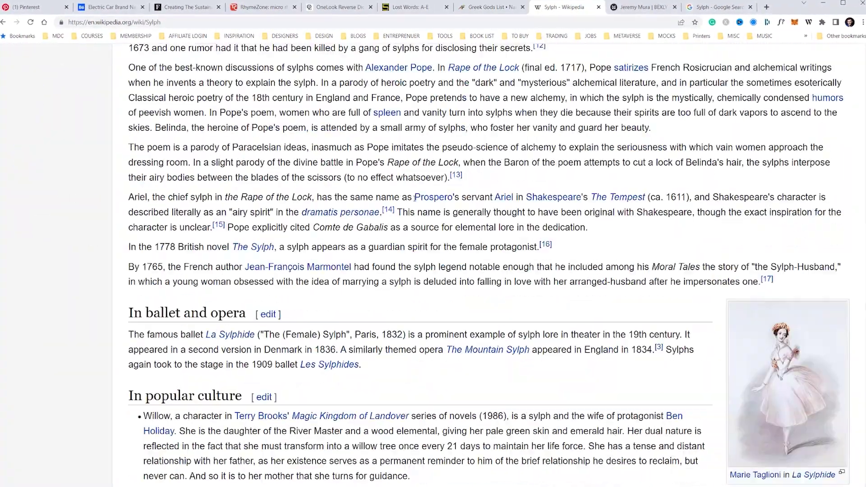
scroll(414, 199, down, 8)
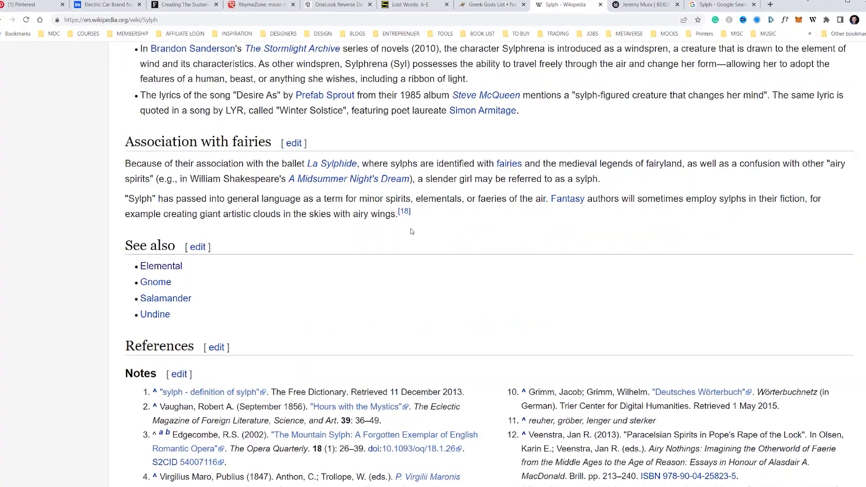
scroll(410, 231, down, 6)
scroll(412, 232, up, 5)
scroll(411, 231, up, 15)
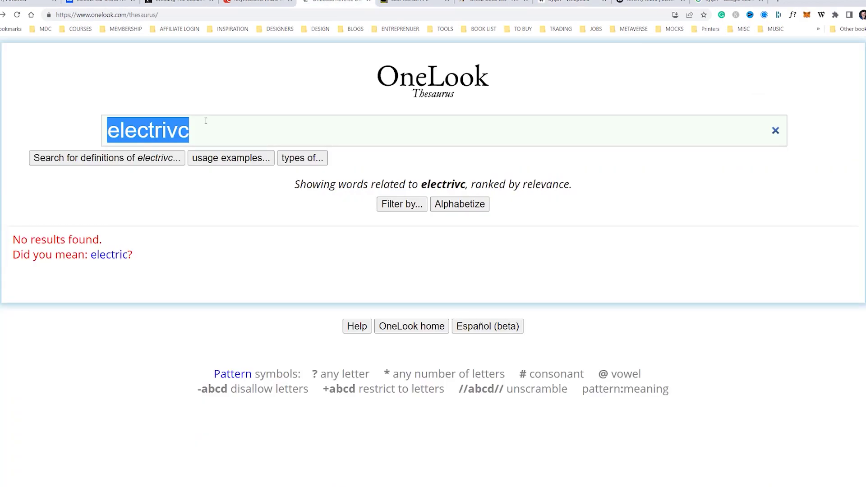
Search the OneLook Thesaurus for "Sylph" and look over the related words.
text(Sylph)
key(Return)
scroll(222, 130, down, 1)
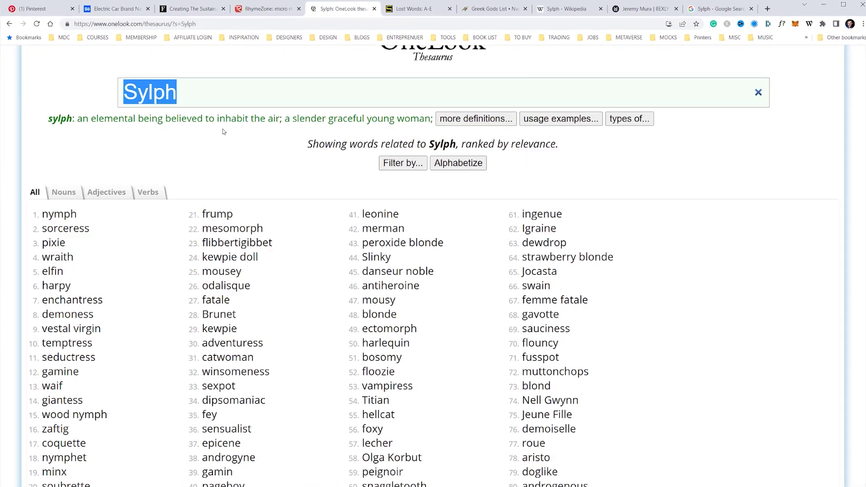
scroll(103, 234, down, 1)
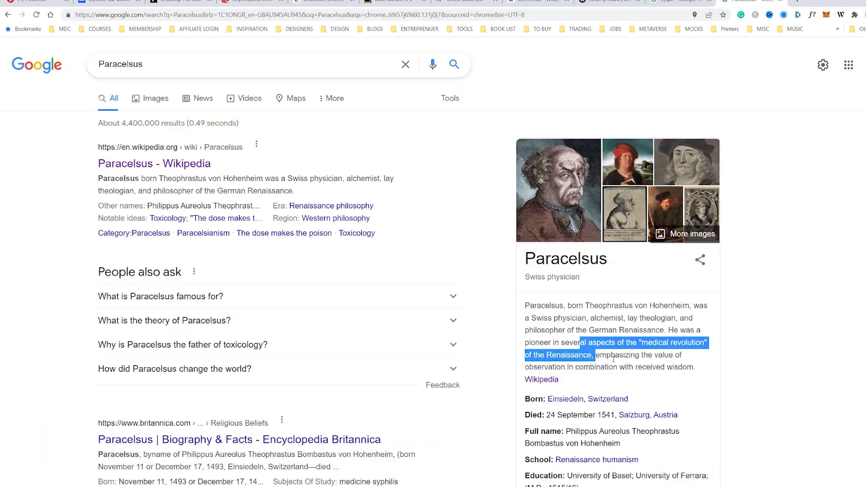
Open the large Paracelsus portrait from the Google results to copy the image.
click(580, 169)
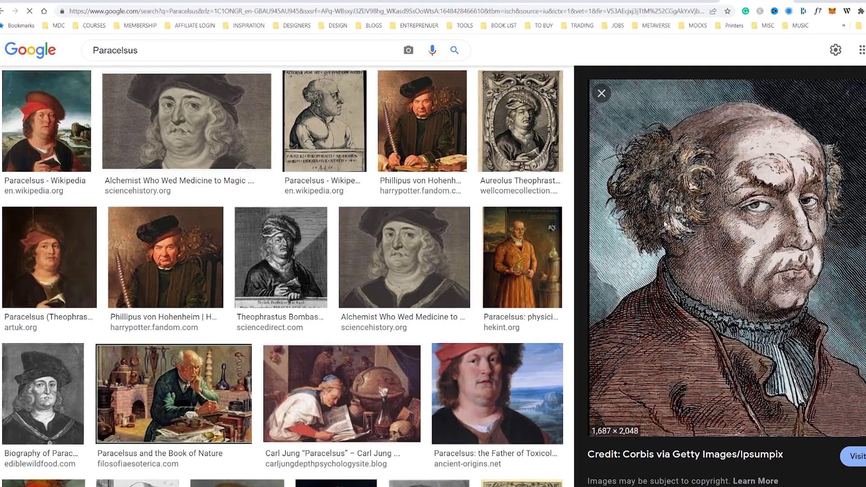
right_click(737, 221)
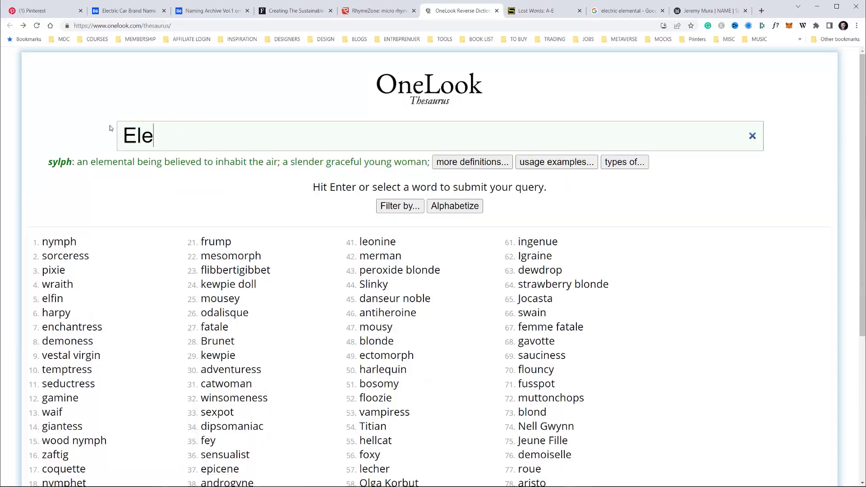
scroll(341, 285, down, 3)
scroll(223, 230, up, 3)
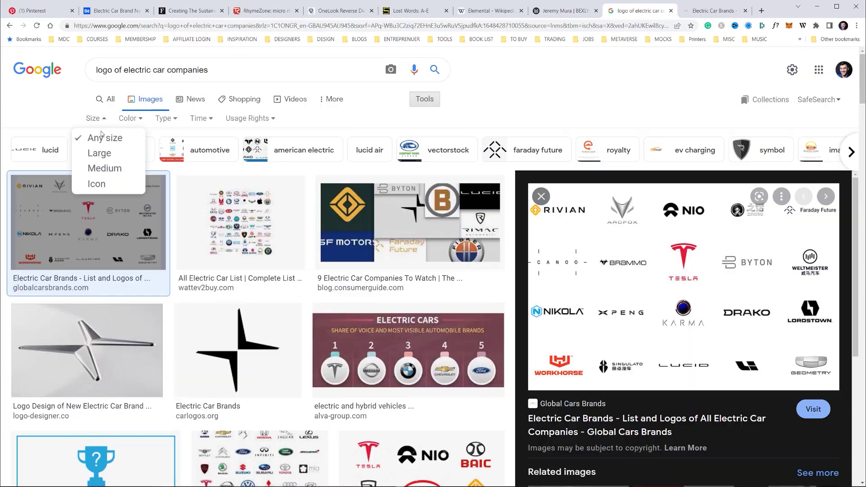
Limit the "logo of electric car companies" image results to large images and preview the Logos-world Electric Car Brands picture.
click(100, 153)
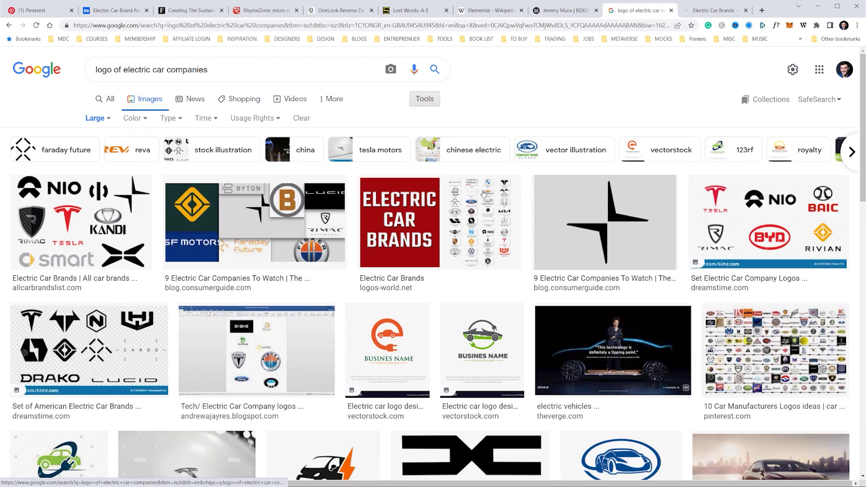
click(484, 194)
scroll(495, 215, down, 20)
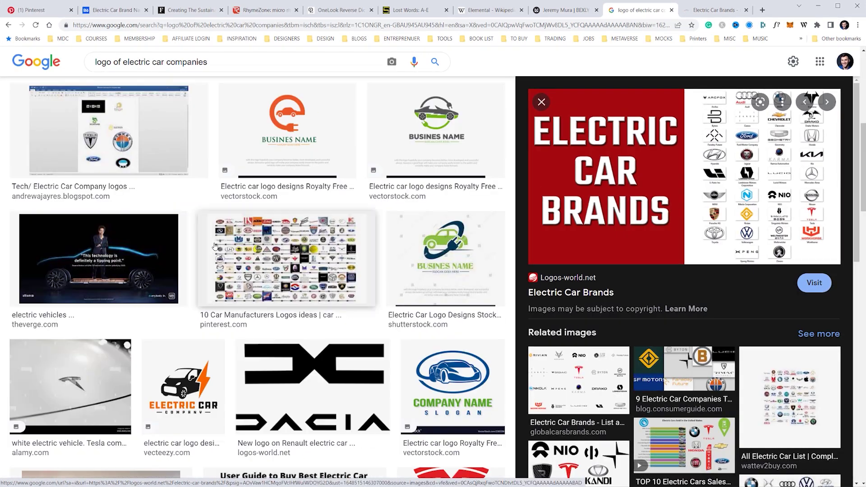
scroll(246, 258, up, 17)
scroll(246, 258, up, 3)
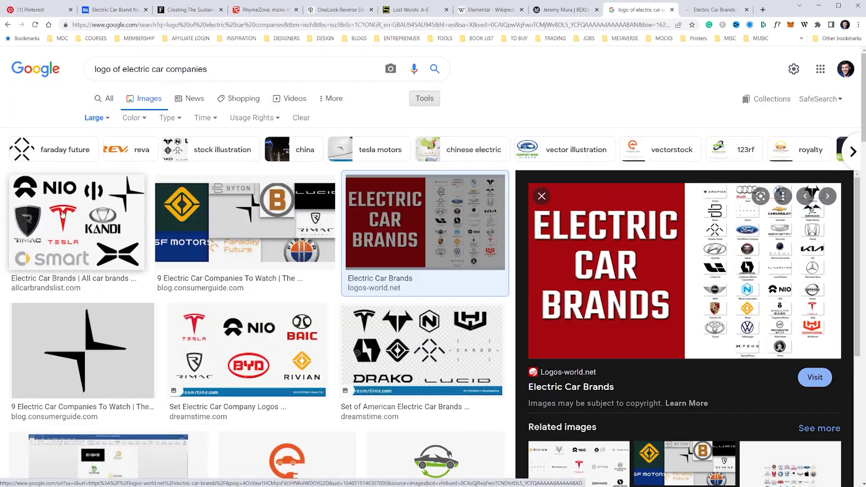
Open the Global Cars Brands collage of electric car logos and copy the image.
key(Left)
key(Left)
click(564, 332)
right_click(673, 159)
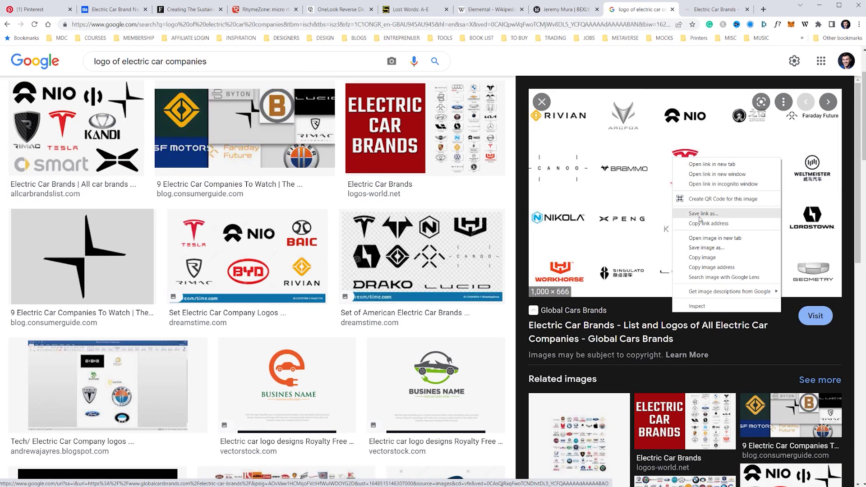
Paste the copied logo collage into the Milanote board and place it under the Competitor Logos heading.
click(716, 9)
scroll(555, 220, down, 20)
click(557, 220)
click(566, 9)
key(ctrl+v)
drag(842, 116, 341, 221)
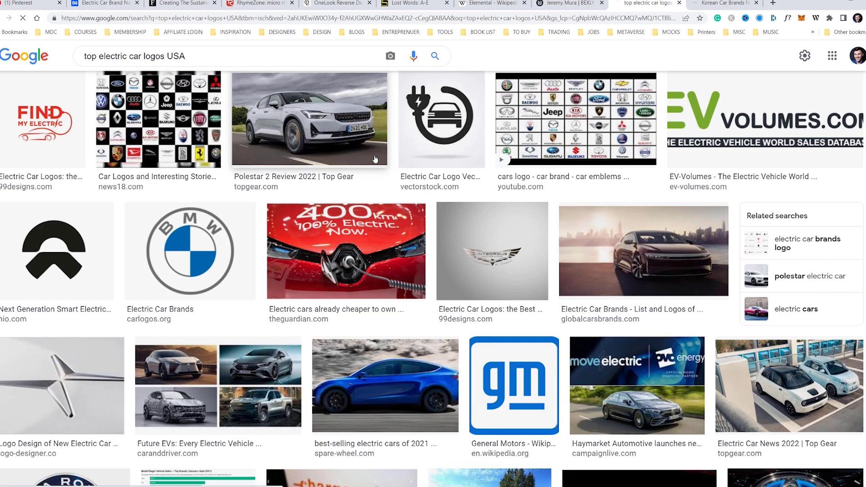
Look through the "top electric car logos USA" image results and preview the Sync Ev logo collection.
scroll(358, 176, down, 5)
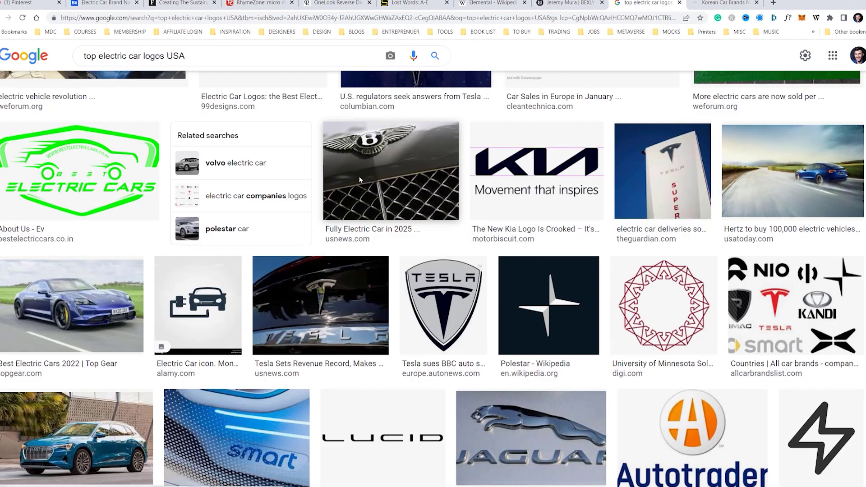
scroll(359, 180, down, 10)
scroll(359, 179, down, 7)
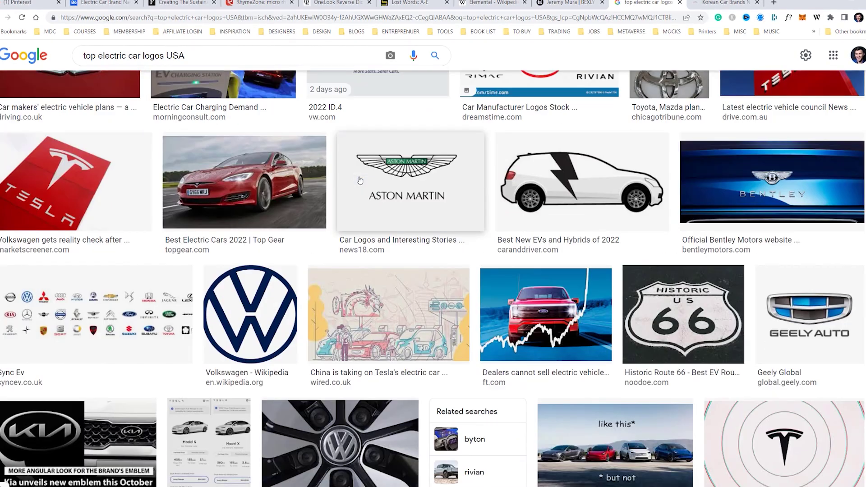
click(108, 303)
scroll(187, 291, down, 10)
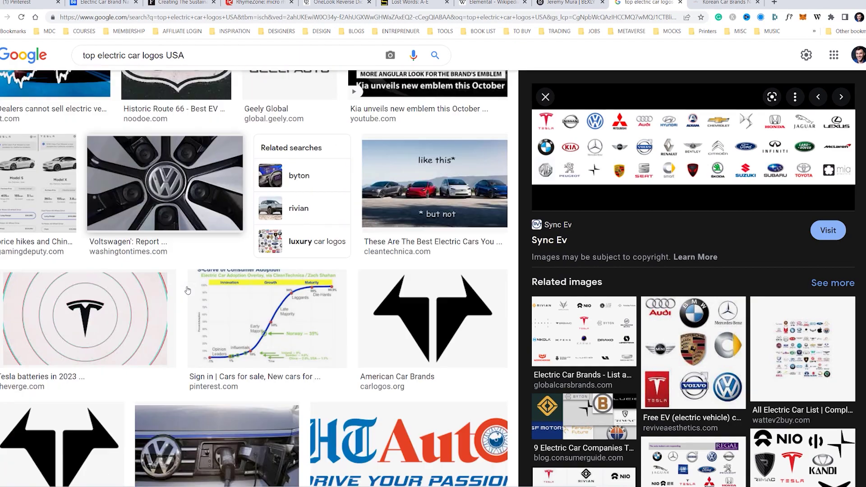
scroll(187, 290, down, 5)
scroll(183, 294, down, 5)
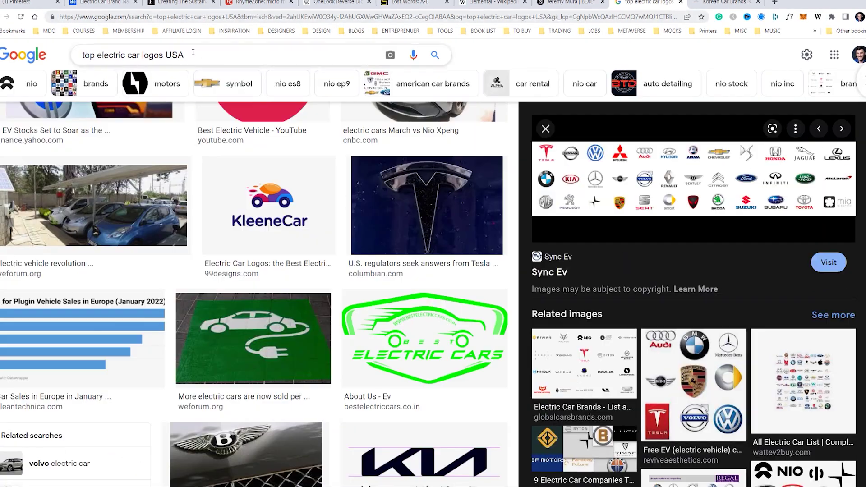
Search Google Images for "bmw logo" and copy the BMW logo from the Wikipedia result.
text(bmw)
key(Return)
text(logo)
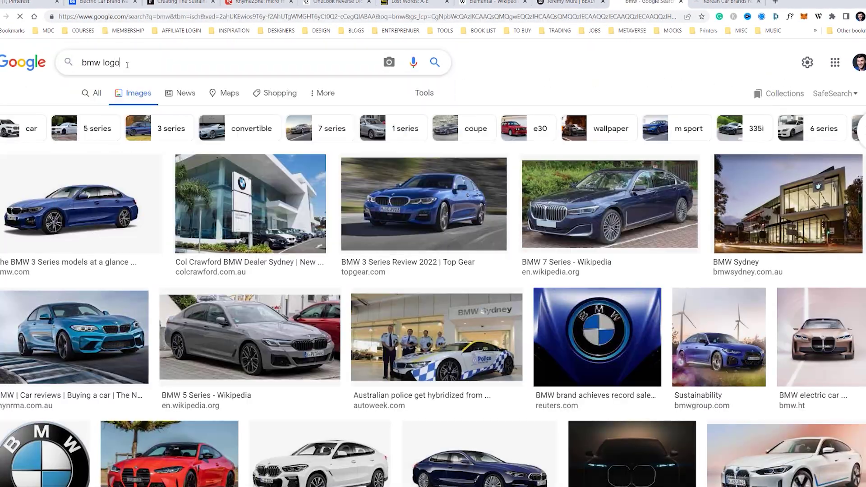
key(Return)
click(43, 203)
right_click(582, 189)
click(599, 283)
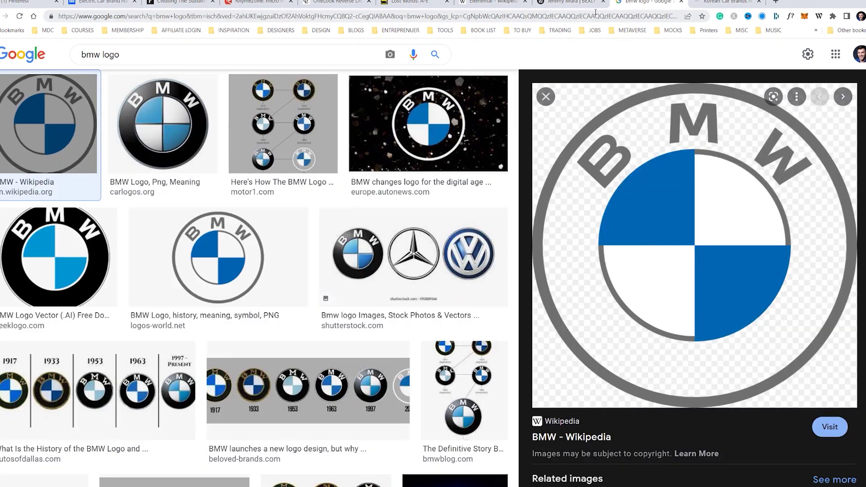
Add the BMW logo to the Milanote board and place it at a small size beneath the competitor logo collage.
click(565, 4)
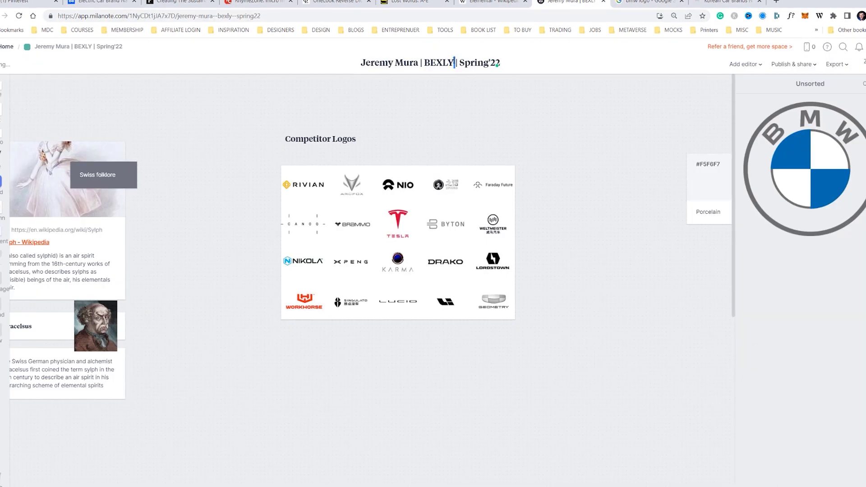
drag(810, 137, 482, 366)
drag(482, 420, 333, 419)
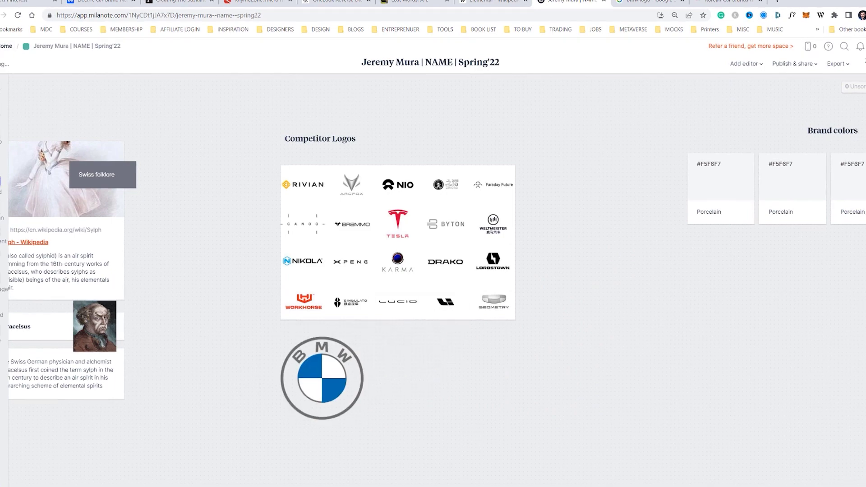
Search Google Images for the Jaguar logo, copy the Wikipedia version and return to the Milanote board.
key(ctrl+Tab)
text(jaguar lgoo)
key(Return)
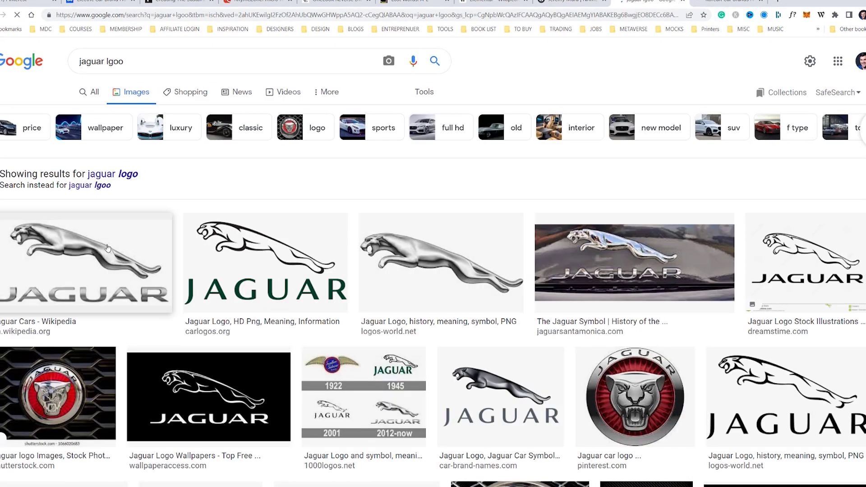
click(107, 249)
right_click(671, 137)
click(740, 253)
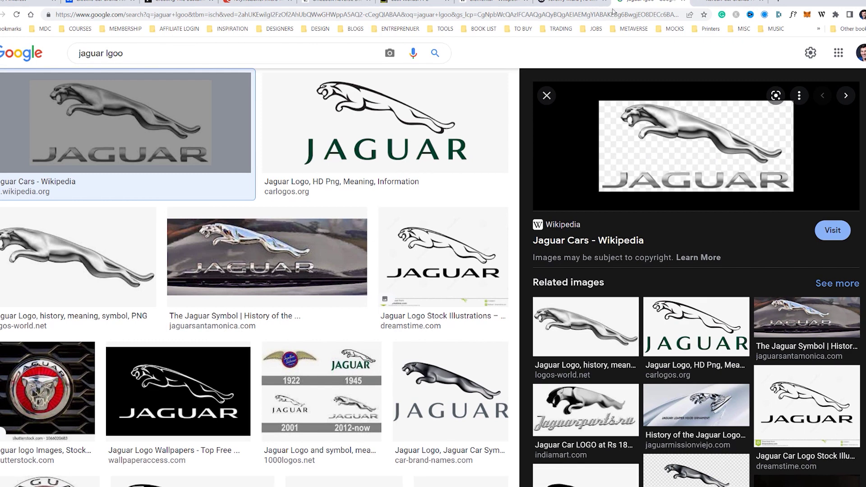
key(ctrl+shift+Tab)
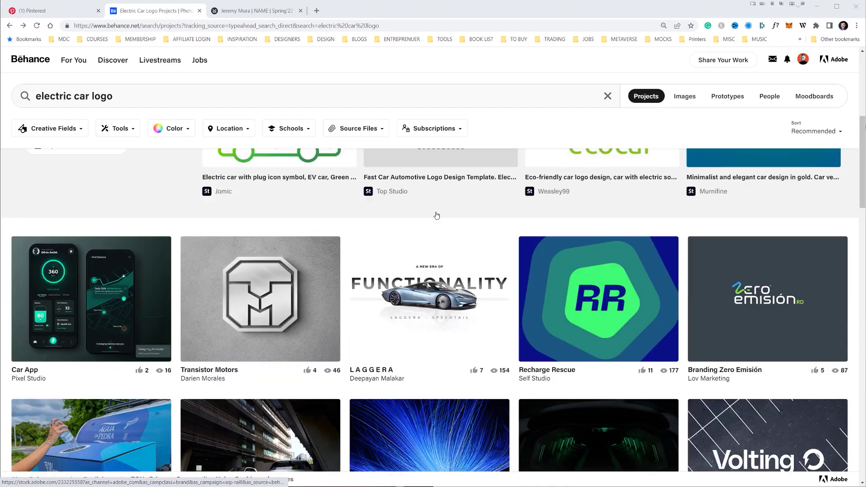
Browse the Behance projects for "electric car logo" and look through the New CUPRA Born project.
scroll(371, 225, down, 4)
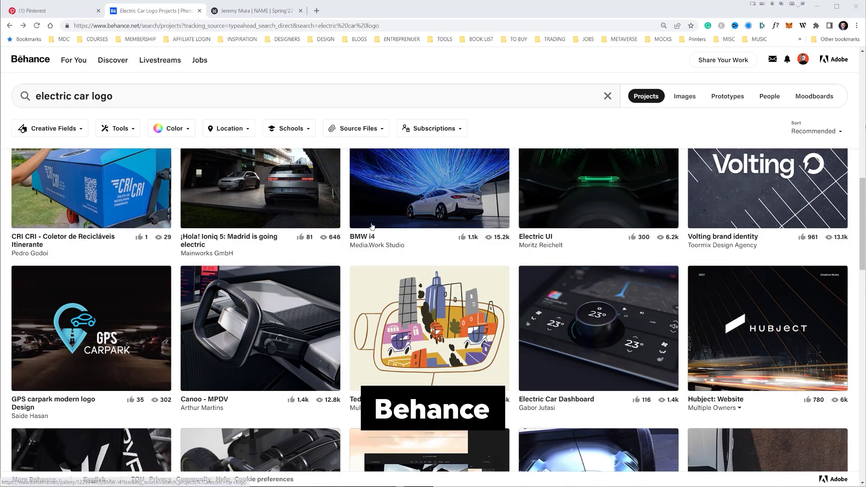
scroll(372, 225, down, 7)
scroll(396, 230, down, 20)
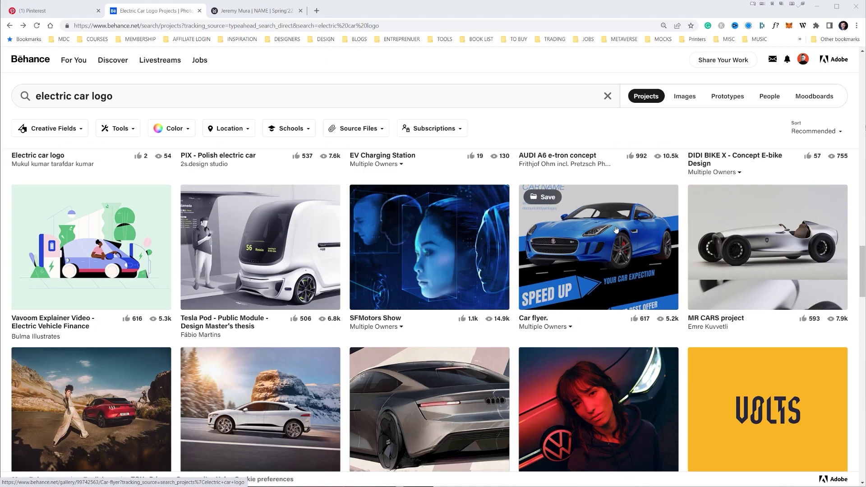
scroll(401, 312, down, 12)
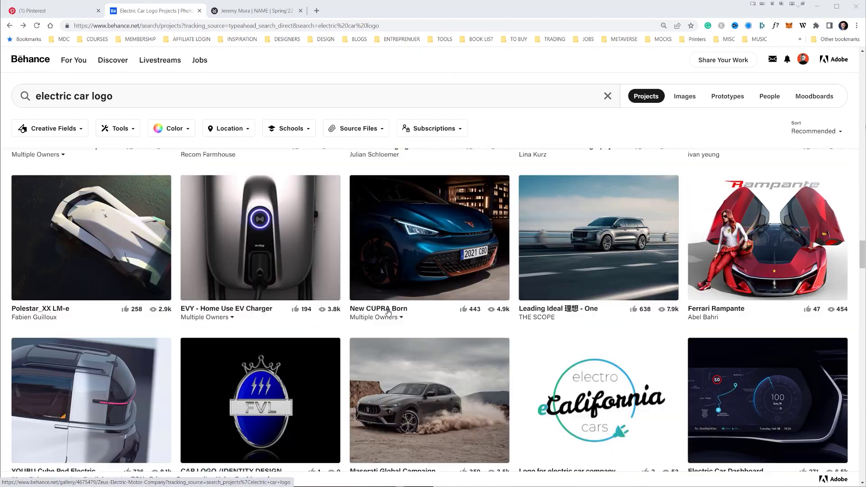
click(443, 248)
scroll(550, 311, down, 15)
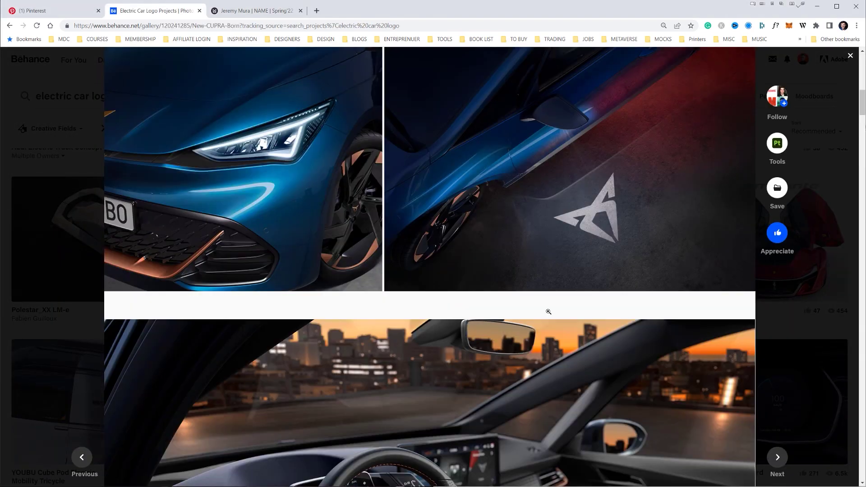
scroll(549, 311, down, 5)
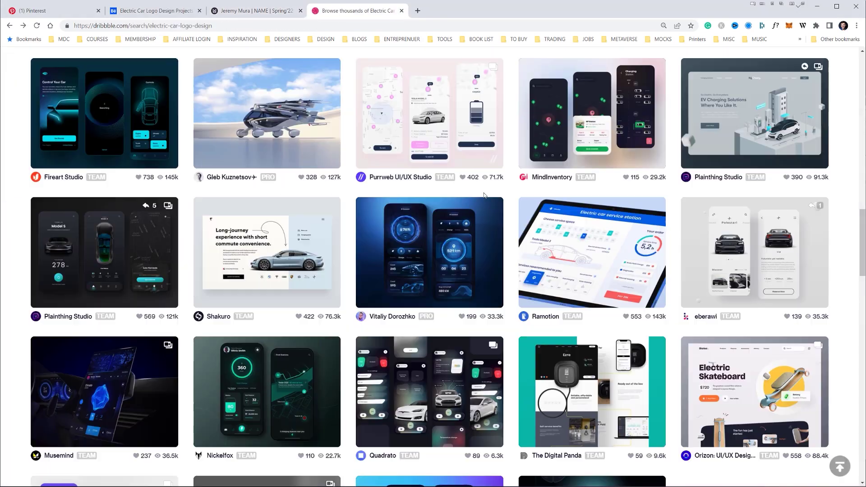
Search Dribbble for "futurustic logo" and look through the Zeus Motors project on Behance.
scroll(558, 252, up, 20)
triple_click(714, 69)
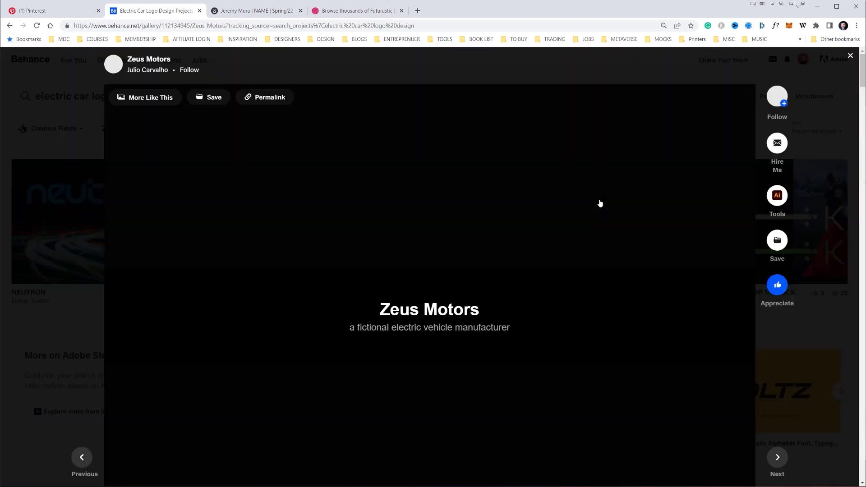
scroll(559, 257, down, 10)
scroll(521, 312, down, 10)
scroll(567, 205, up, 20)
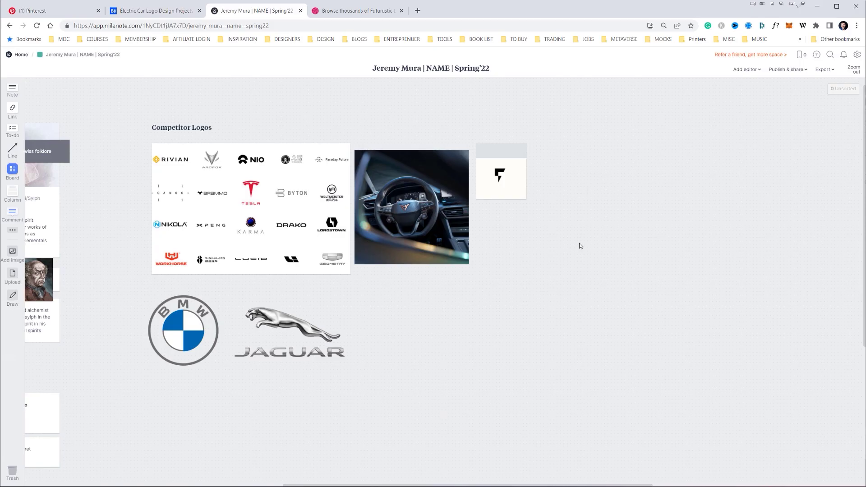
Add the Victus and lightning bolt logos to the Milanote board and arrange them with the other inspiration images beneath a Moodboard heading.
key(ctrl+v)
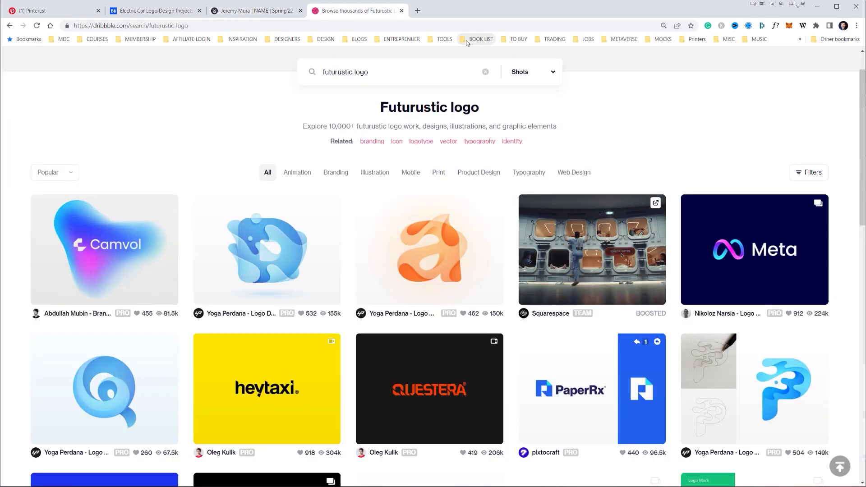
scroll(433, 244, down, 10)
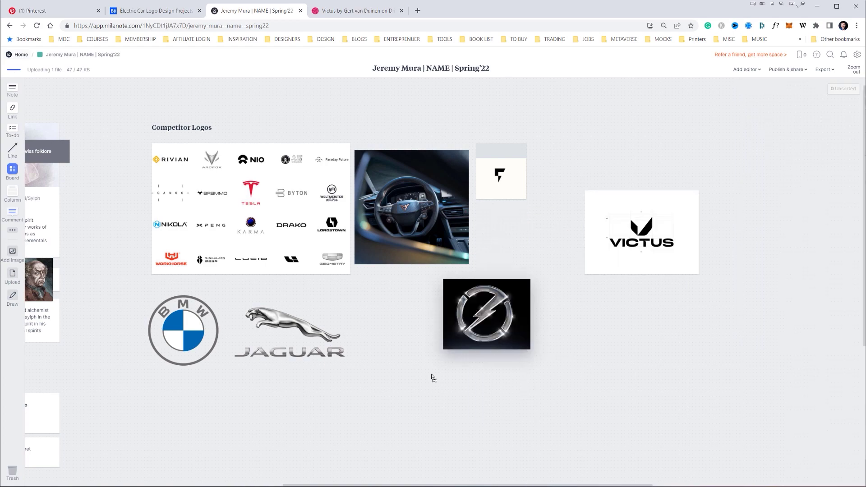
drag(433, 377, 343, 369)
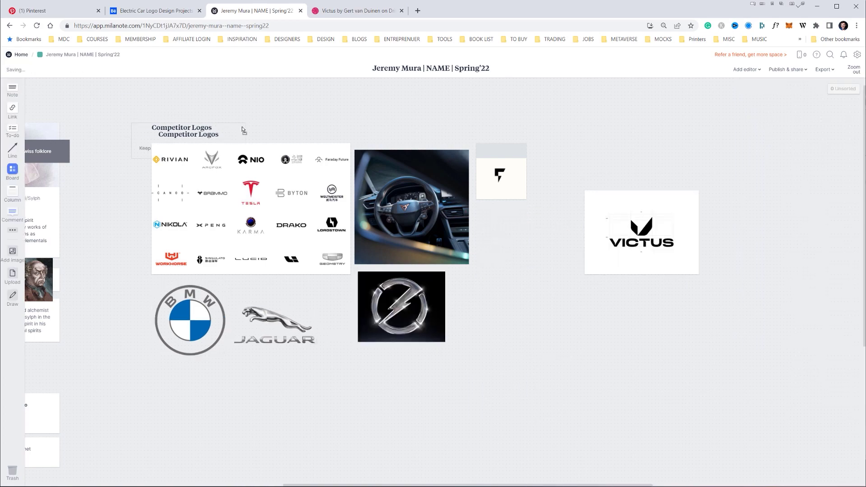
click(446, 140)
drag(642, 232, 532, 251)
drag(589, 293, 610, 310)
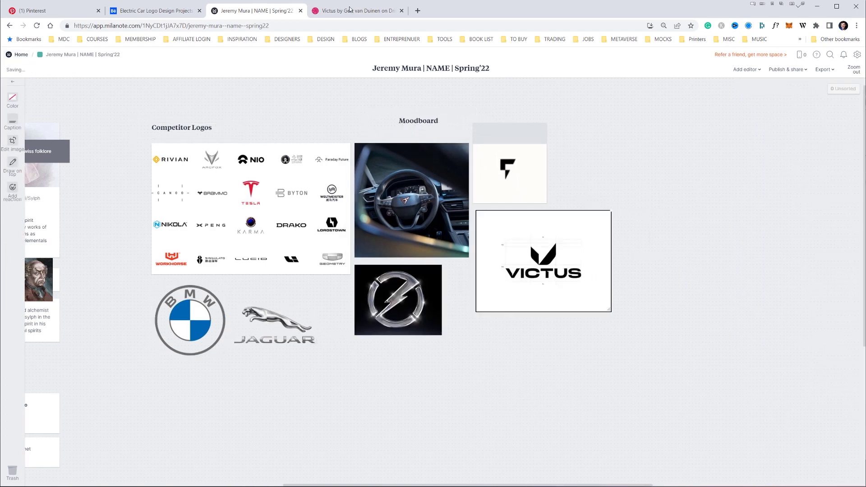
Return to Dribbble, browse the futuristic logo shots and examine the Douo Logo shot.
click(352, 10)
scroll(478, 243, down, 15)
scroll(478, 243, up, 3)
click(502, 246)
scroll(503, 248, down, 15)
scroll(502, 247, up, 15)
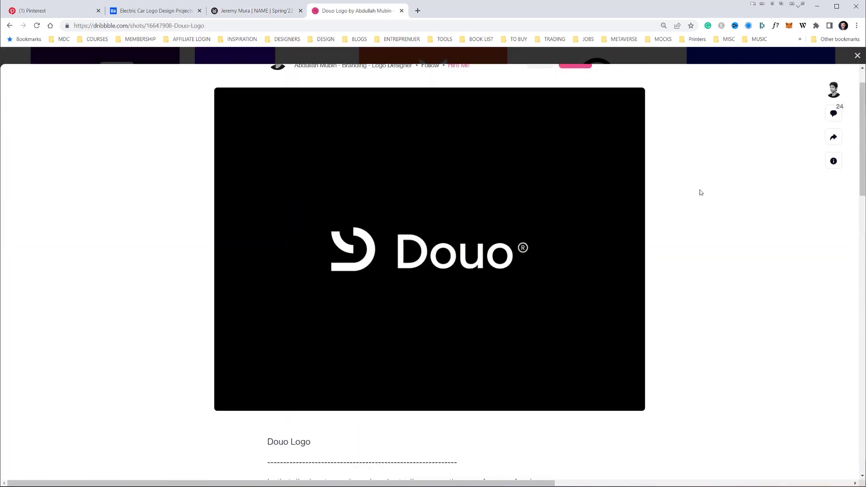
Switch to Behance and change the project search to "futuristic logo design".
key(ctrl+shift+Tab)
key(ctrl+shift+Tab)
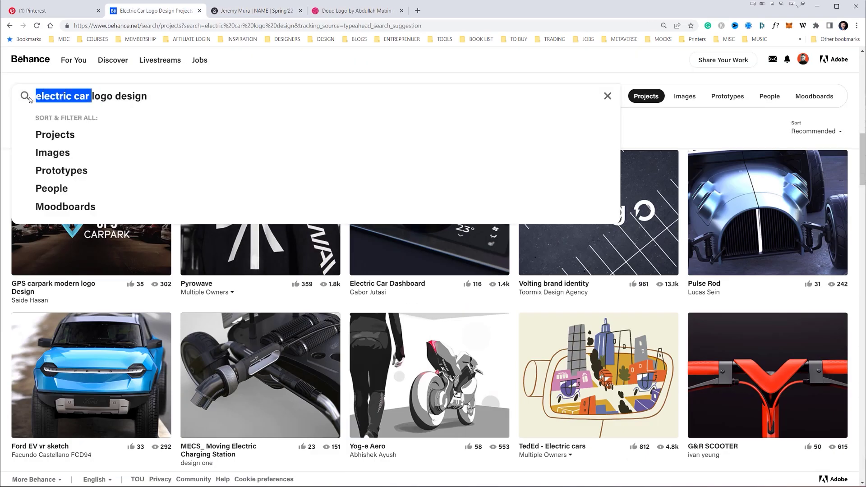
text(futuristic)
key(Return)
Paste the copied project image onto the Milanote board and look through the CAMP project on Behance.
click(357, 11)
scroll(428, 271, down, 10)
click(545, 15)
key(ctrl+v)
click(456, 11)
scroll(429, 271, down, 15)
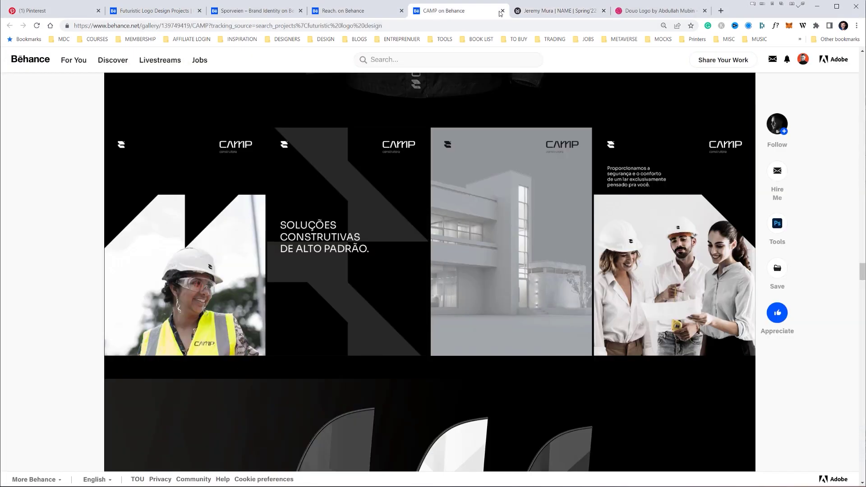
Close the CAMP project and open Behance in a new tab.
click(502, 11)
key(ctrl+t)
text(be)
key(Return)
Open the daics® project from the other works shown below the Reach. project, look through it and select its web address.
click(347, 11)
scroll(498, 293, down, 10)
scroll(498, 294, up, 4)
click(732, 314)
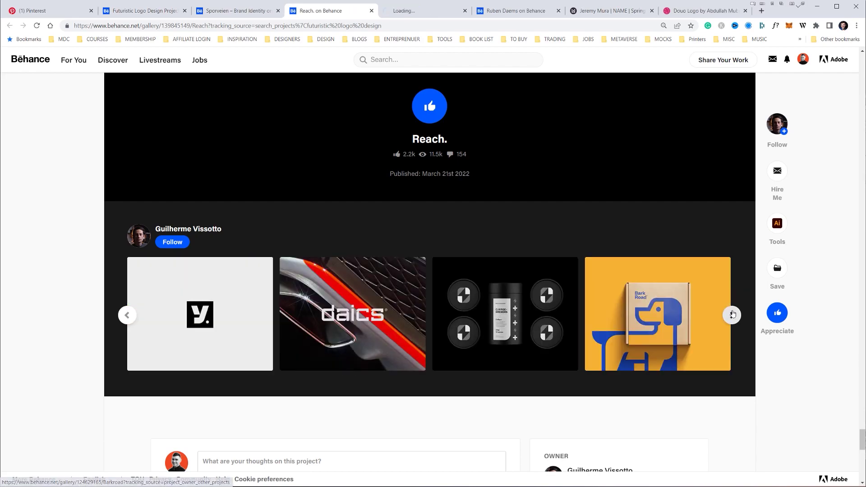
key(ctrl+Tab)
scroll(502, 364, down, 10)
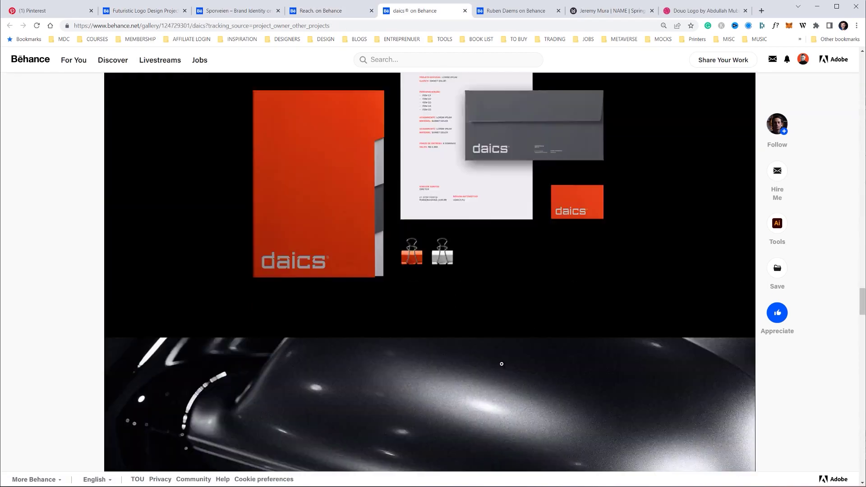
scroll(481, 360, down, 15)
scroll(481, 360, up, 10)
click(187, 26)
Close the Sporveien project, then appreciate and look through the Cord project from the futuristic logo results.
click(278, 11)
click(144, 11)
click(777, 233)
scroll(527, 214, down, 10)
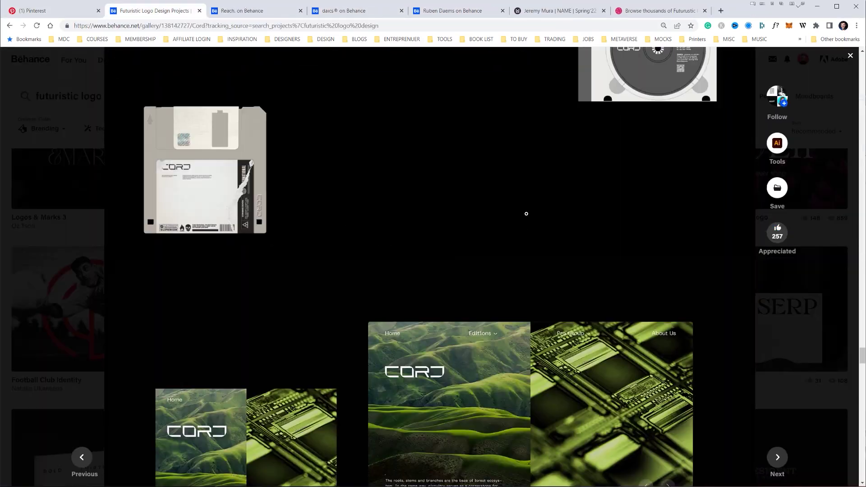
scroll(527, 214, down, 15)
scroll(594, 251, up, 20)
scroll(806, 329, down, 2)
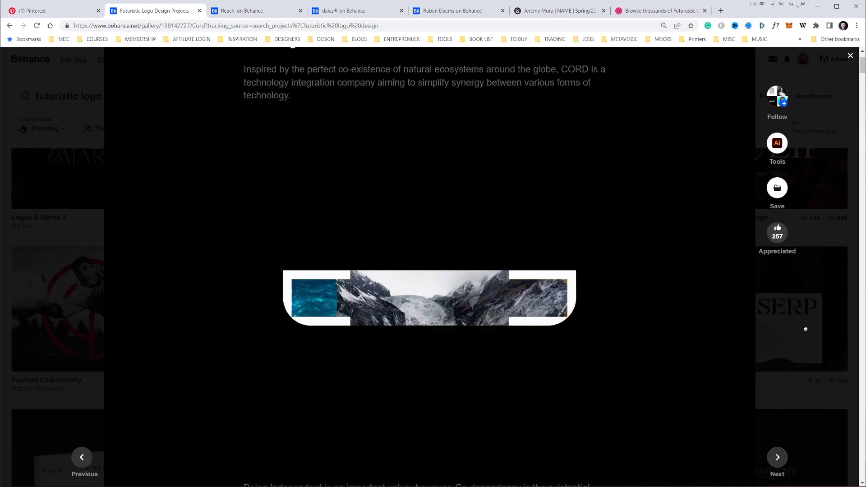
Re-examine the daics® and Reach. projects on Behance, including the designer's other works.
click(559, 11)
click(372, 11)
scroll(489, 153, up, 6)
click(256, 11)
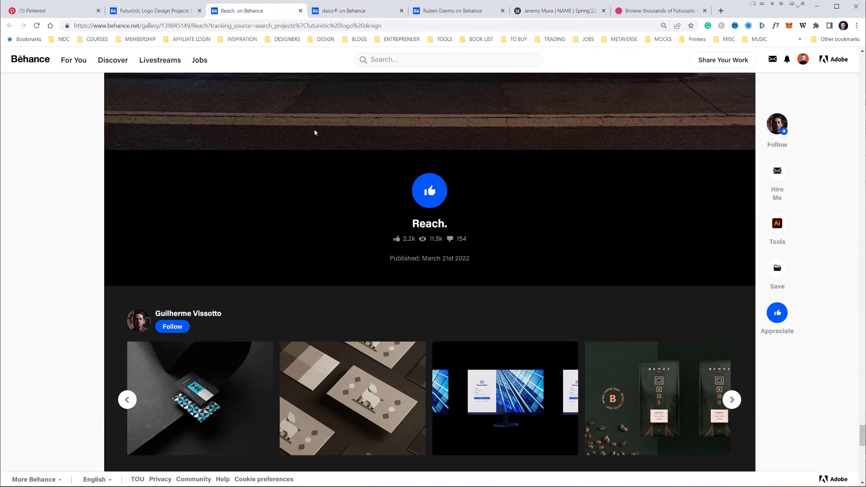
click(334, 16)
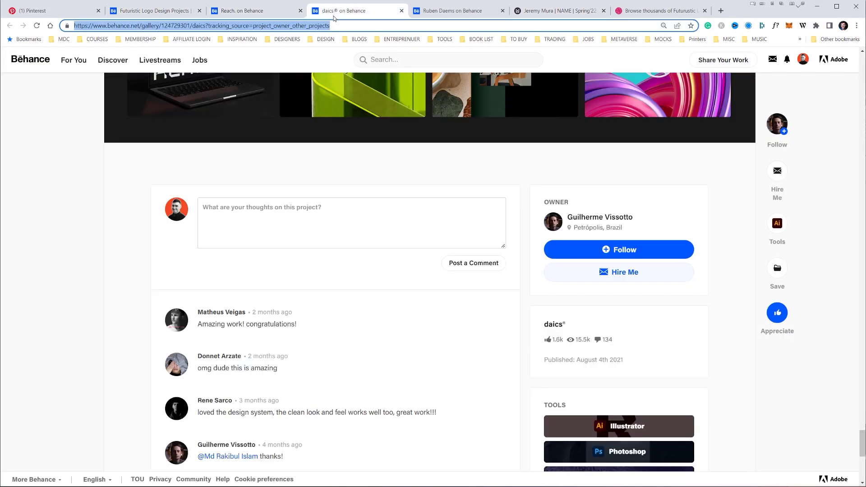
scroll(415, 255, up, 7)
scroll(415, 255, down, 9)
click(256, 11)
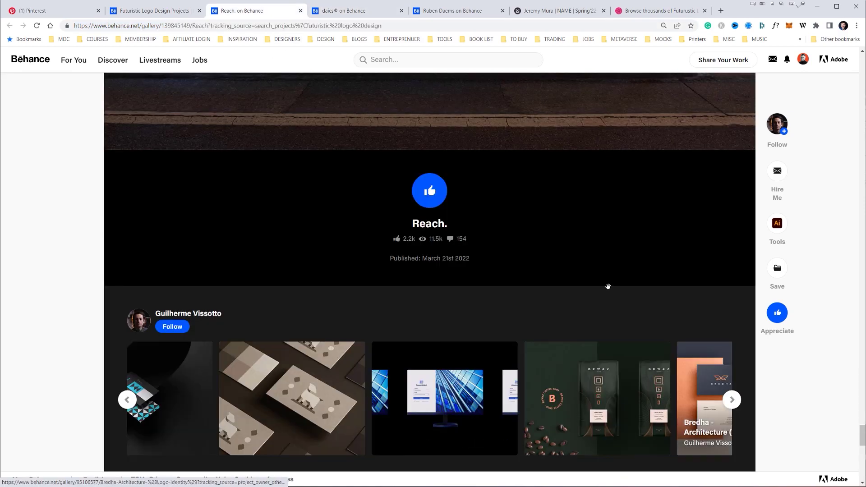
Browse the Behance branding projects filtered by Black #161616 and search them for "futuristic car brand".
click(77, 14)
click(153, 11)
scroll(494, 310, down, 20)
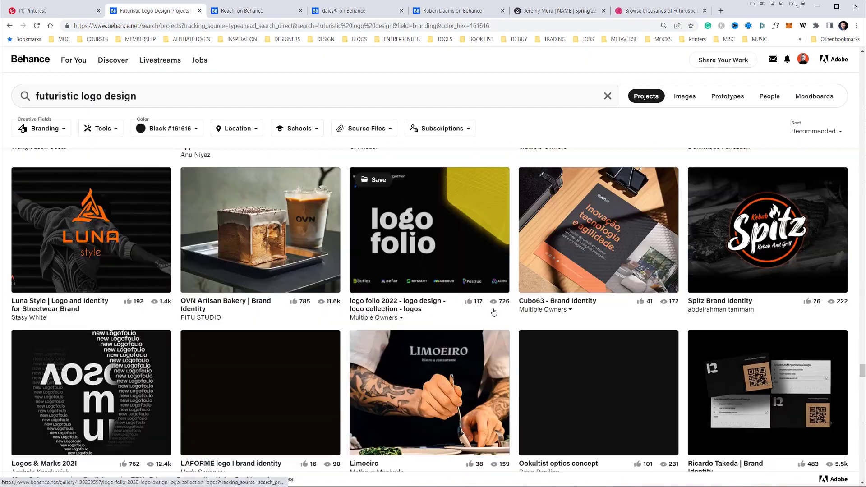
triple_click(315, 96)
text(futuristic car brand)
key(Return)
Search Pinterest for "futuristic car brand", refine the search to "futuristic car brand design" and browse the pins.
click(49, 11)
triple_click(332, 69)
text(futuristic car brand)
key(Return)
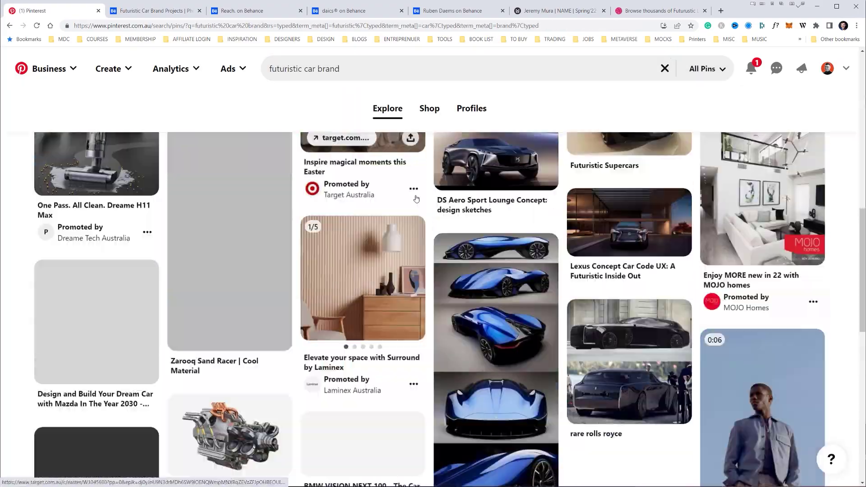
click(362, 69)
text(design)
scroll(603, 168, down, 15)
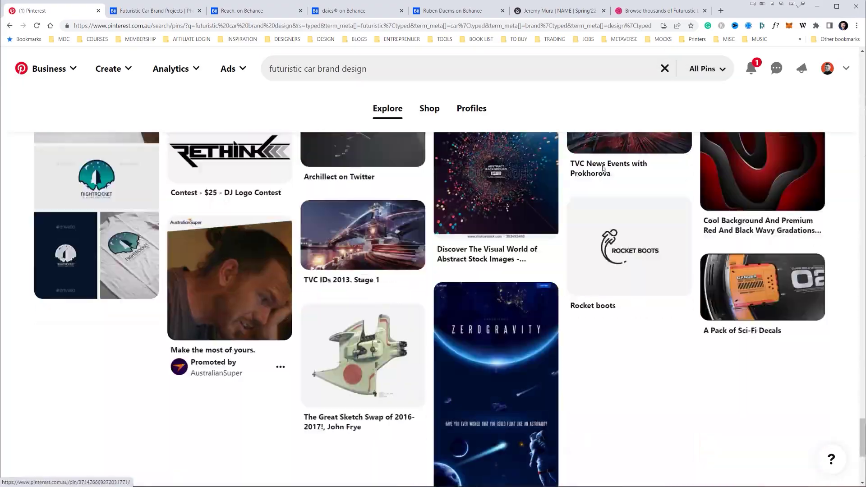
Browse the Behance futuristic car brand projects and look through the Rolen detailing and autocenter identity in a new tab.
click(146, 13)
middle_click(297, 218)
scroll(385, 253, down, 11)
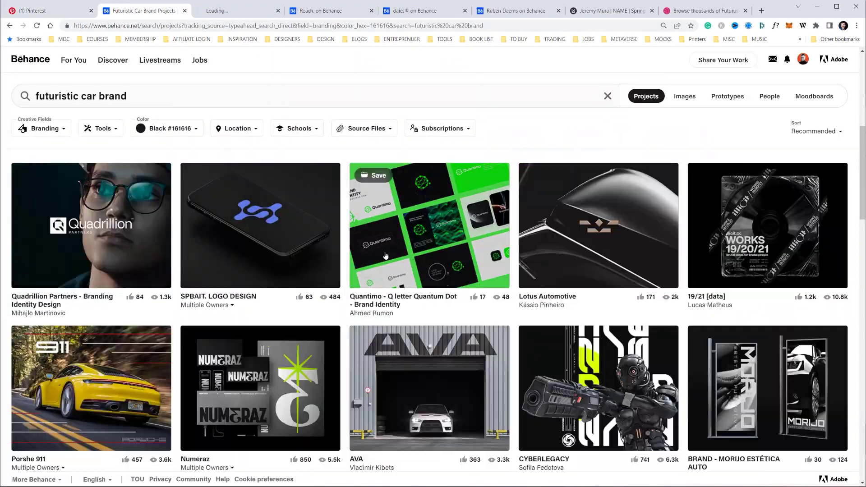
scroll(663, 226, down, 5)
click(238, 11)
scroll(428, 270, down, 10)
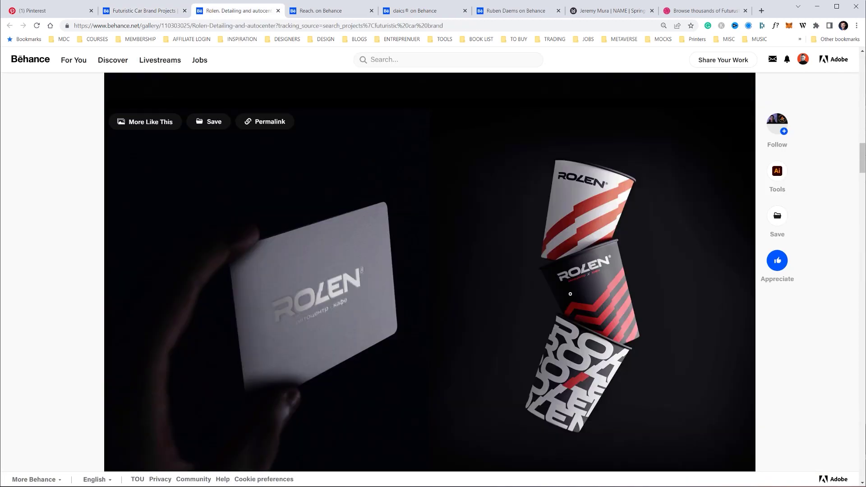
Close the Reach. and daics® projects and open the "MAZDA rebranding of the future" project.
middle_click(337, 11)
middle_click(337, 12)
click(146, 10)
scroll(428, 225, down, 5)
click(145, 214)
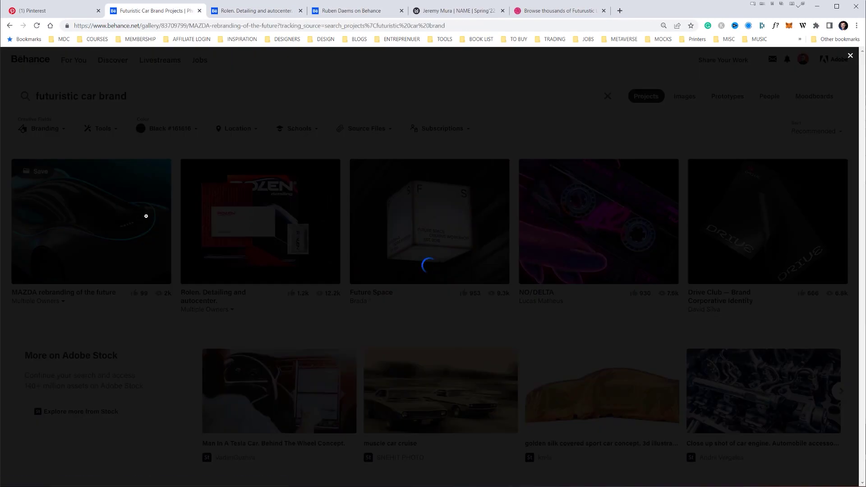
Place the Murici logo image beneath the Victus logo on the Milanote moodboard and enlarge it slightly.
click(420, 10)
drag(805, 134, 246, 370)
drag(325, 377, 334, 382)
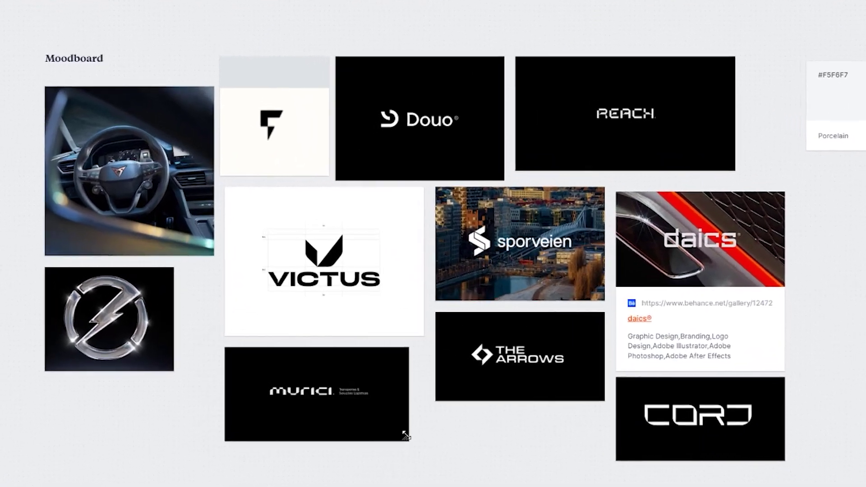
drag(406, 435, 422, 440)
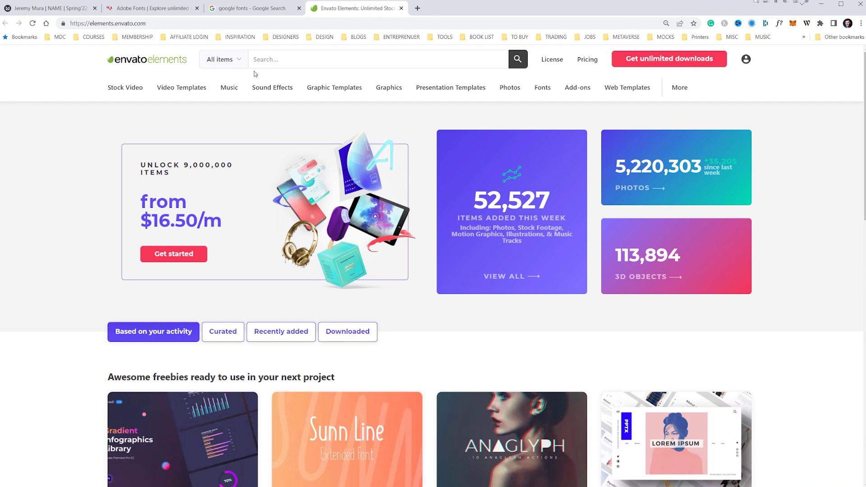
Search the Fonts category of Envato Elements for "san serif".
click(224, 59)
click(230, 249)
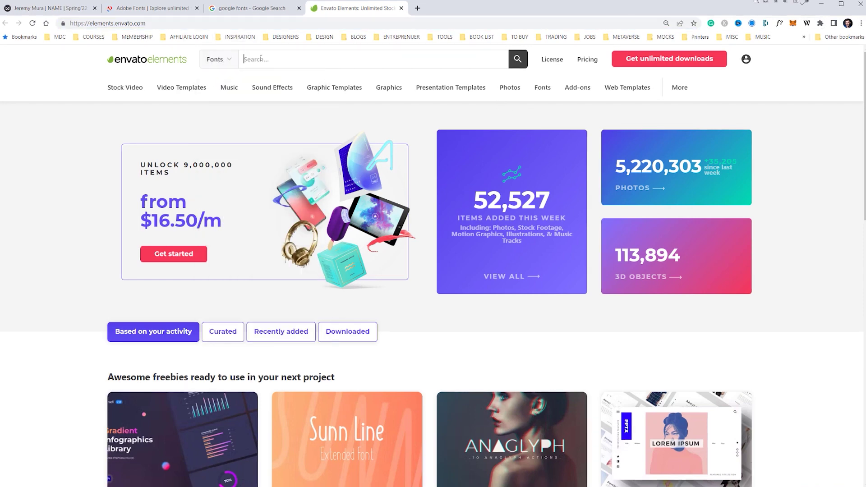
key(Return)
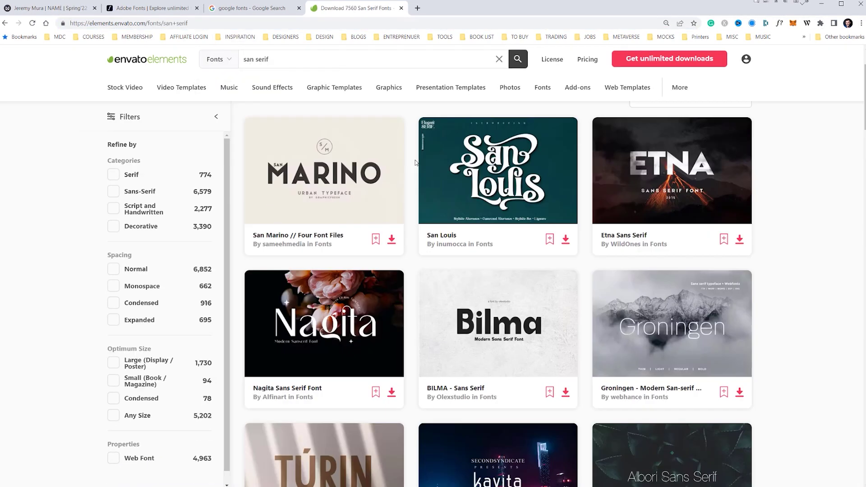
Filter the Envato font results to Normal spacing and the Sans-Serif category, and browse them.
scroll(404, 169, down, 2)
click(135, 268)
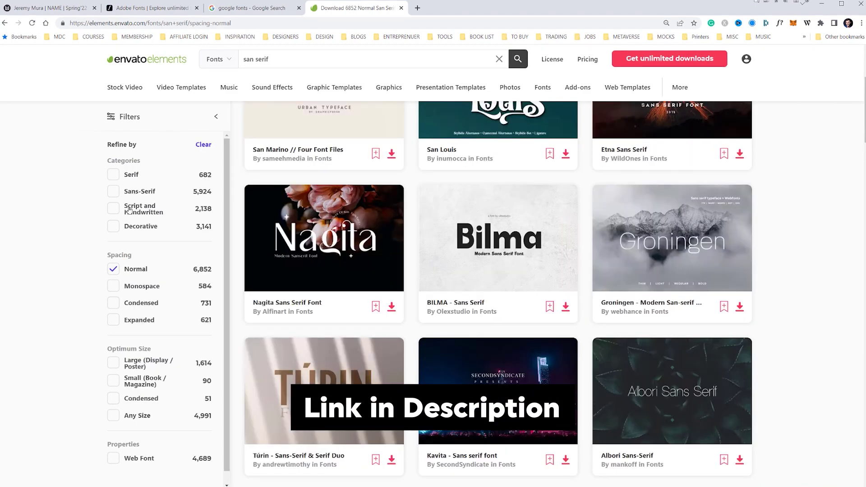
click(131, 191)
scroll(619, 283, down, 2)
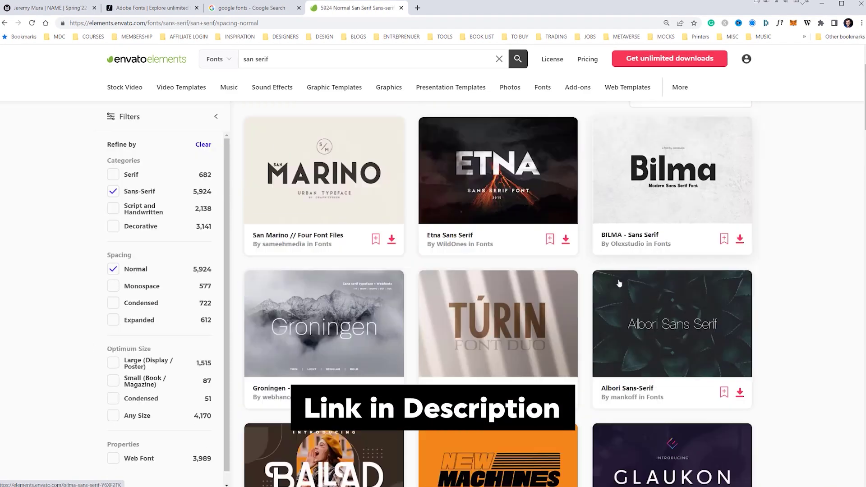
scroll(619, 283, down, 1)
Switch to Adobe Fonts, filter the fonts by the Futuristic tag and Sans Serif classification, and browse the families.
click(135, 7)
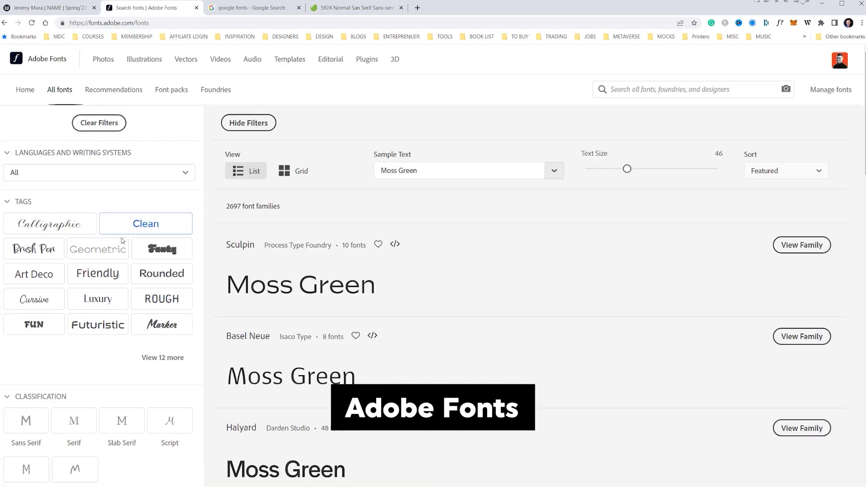
click(101, 329)
scroll(176, 273, down, 1)
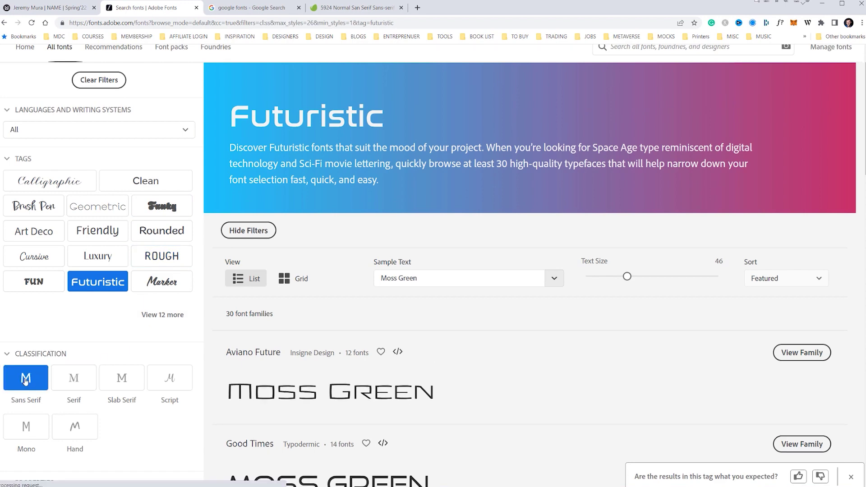
scroll(26, 380, down, 8)
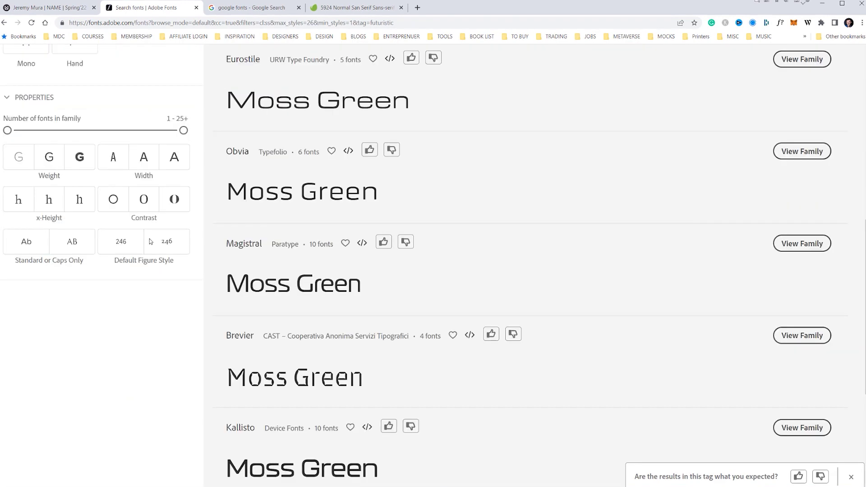
Set the sample text of the Adobe Fonts previews to "Sylphion".
scroll(164, 239, up, 4)
scroll(163, 238, up, 4)
text(Sylphionm)
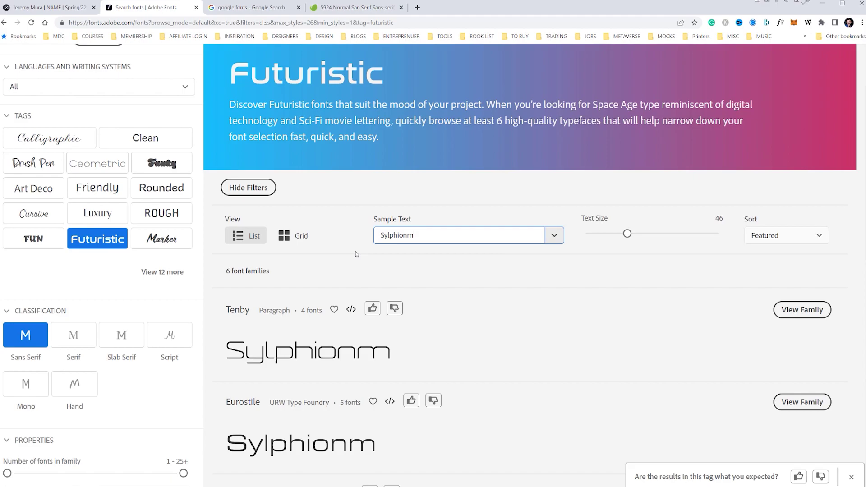
key(BackSpace)
Compare the futuristic font previews, open the Kallisto family and look through its styles and recommendations.
key(alt+Tab)
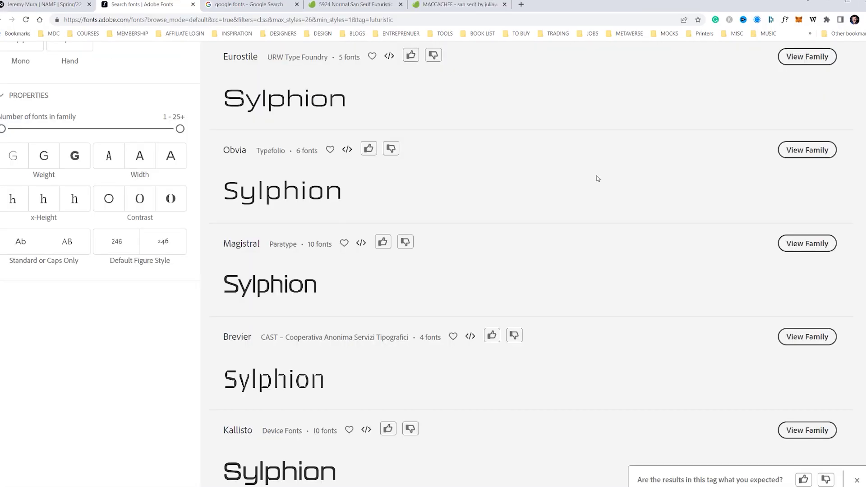
scroll(524, 231, down, 2)
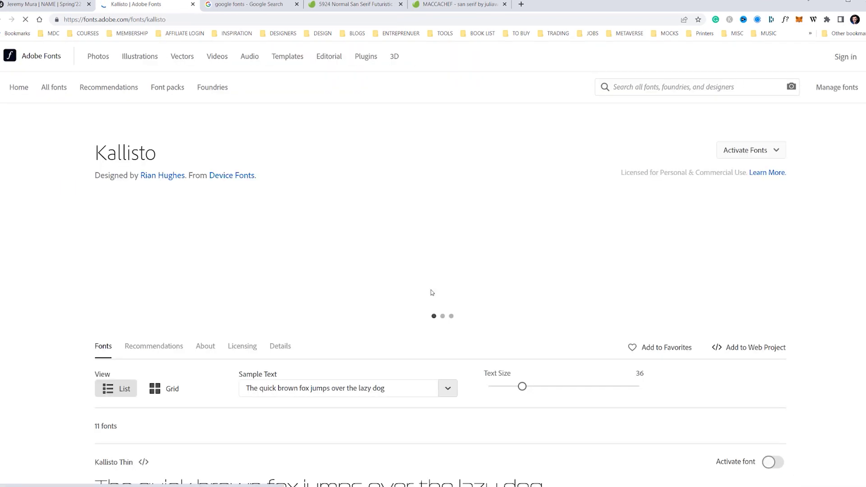
scroll(430, 291, down, 10)
scroll(425, 280, down, 5)
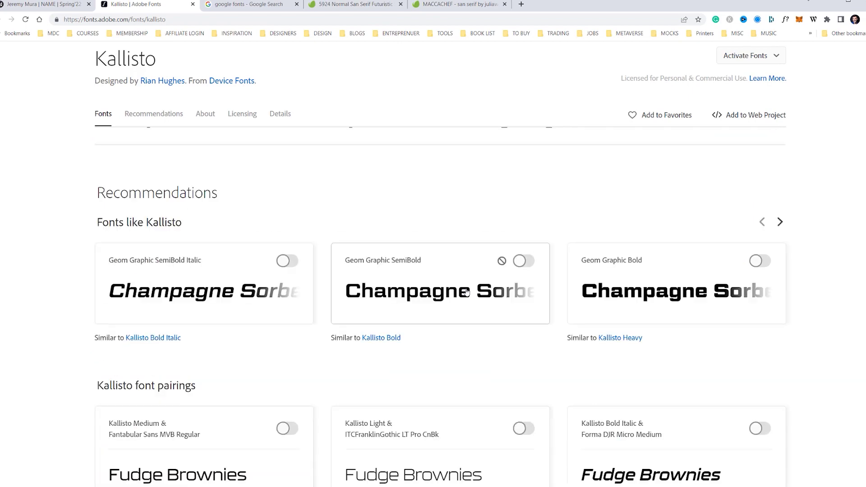
Review the Kallisto family's description, licensing, details and font styles, and open the details of Kallisto Thin.
scroll(495, 205, down, 8)
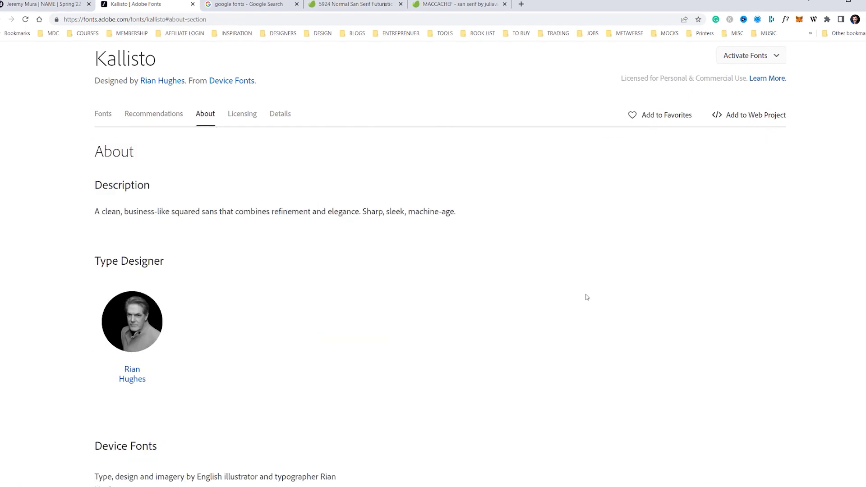
scroll(587, 295, down, 4)
scroll(564, 239, up, 6)
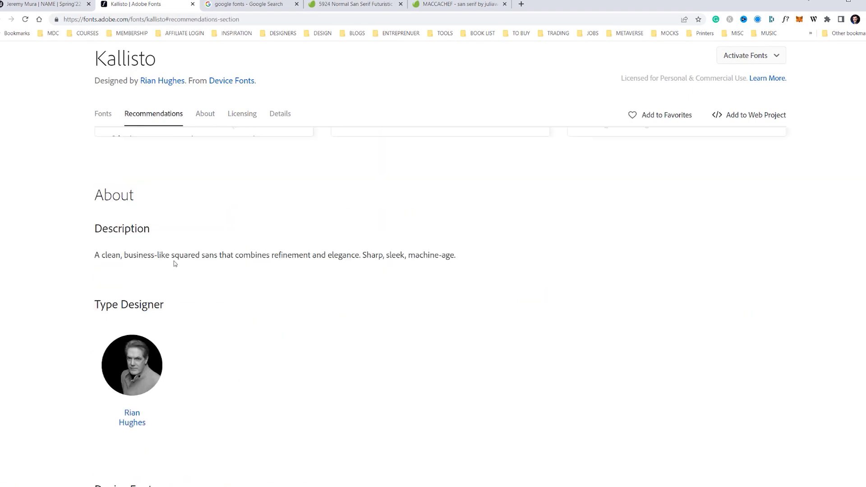
click(373, 252)
scroll(522, 323, down, 15)
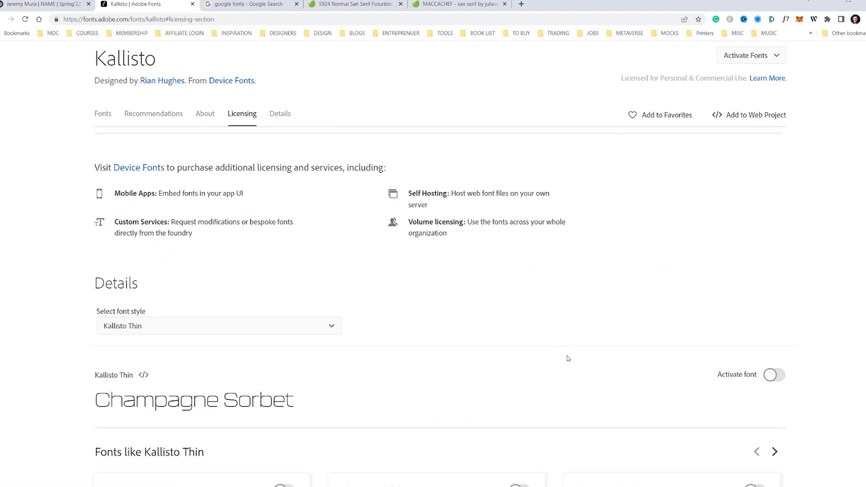
scroll(582, 362, up, 20)
scroll(582, 362, up, 10)
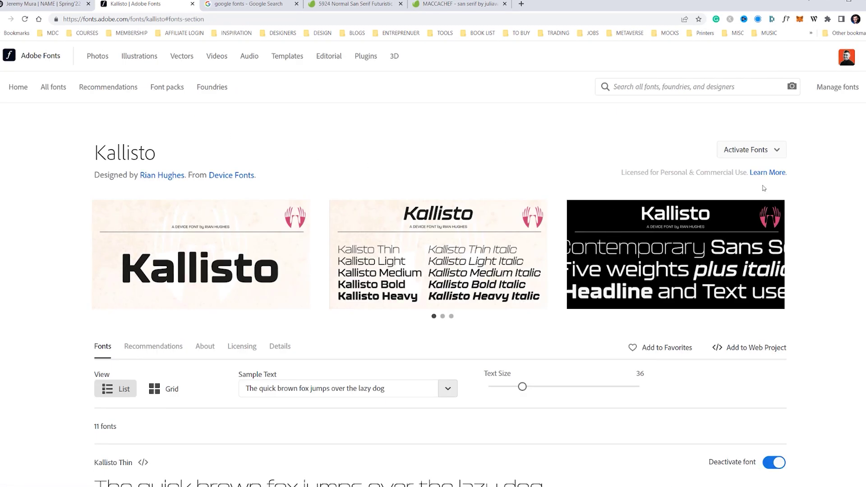
scroll(497, 256, down, 3)
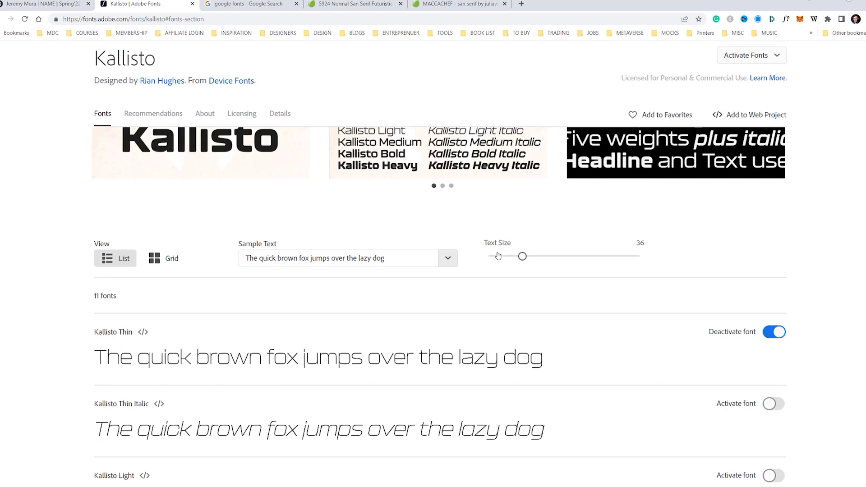
scroll(497, 256, down, 3)
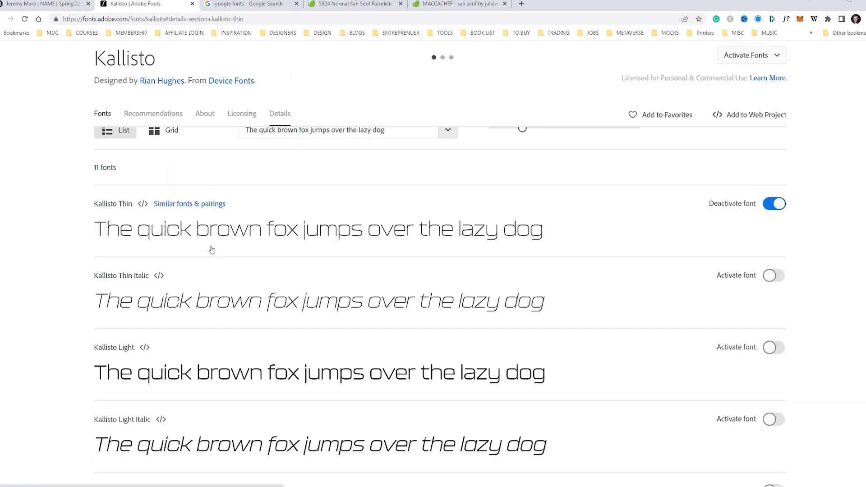
click(212, 251)
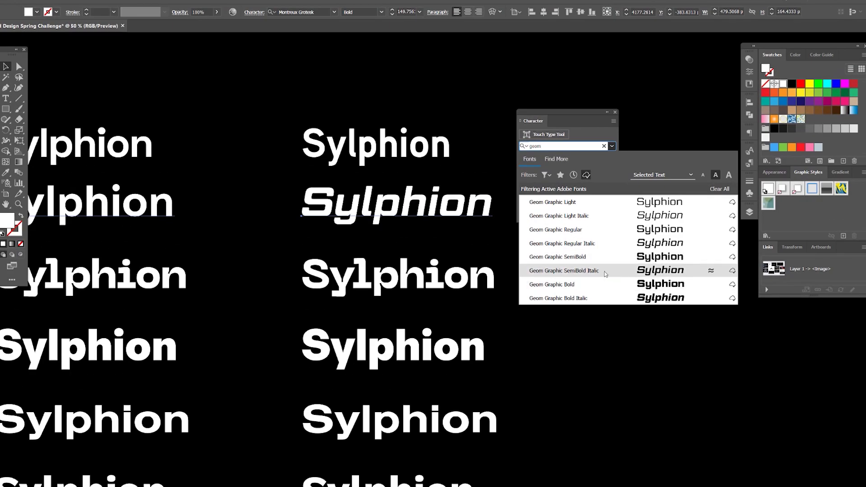
Switch to Illustrator and set the second Sylphion wordmark of the right-hand column in Geom Graphic SemiBold Italic.
click(605, 272)
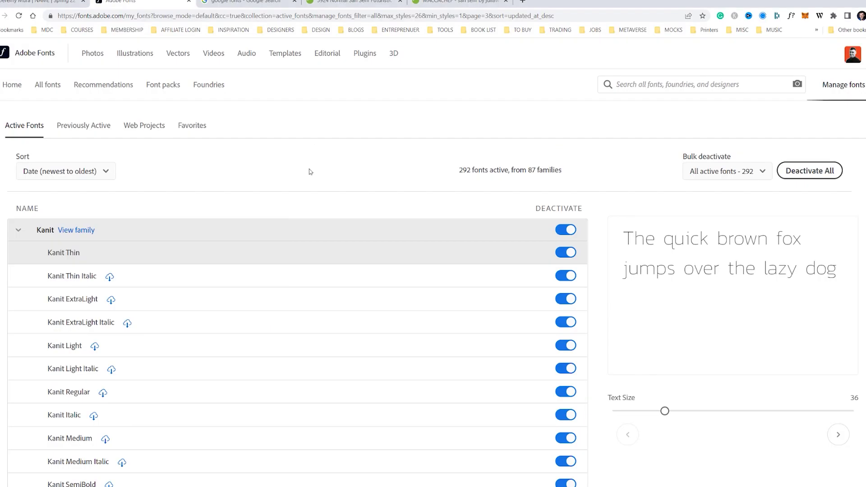
Switch to the active fonts list on Adobe Fonts, collapse the Kanit family and look over the activated families.
click(18, 230)
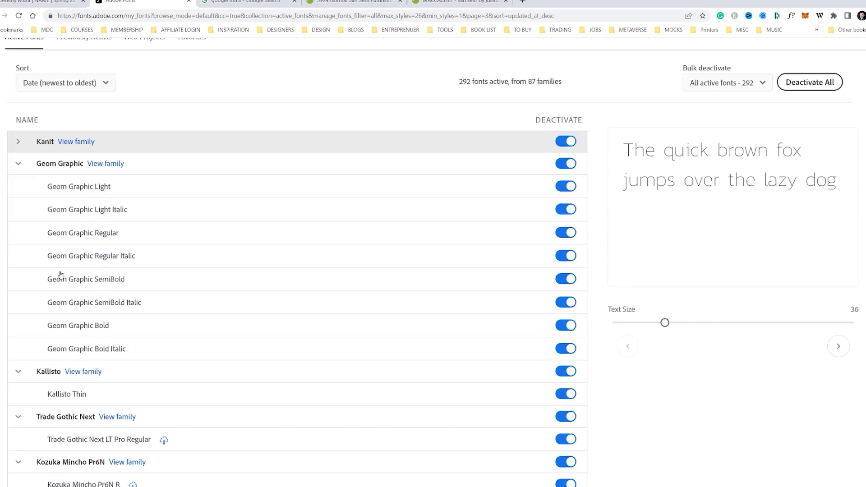
click(19, 231)
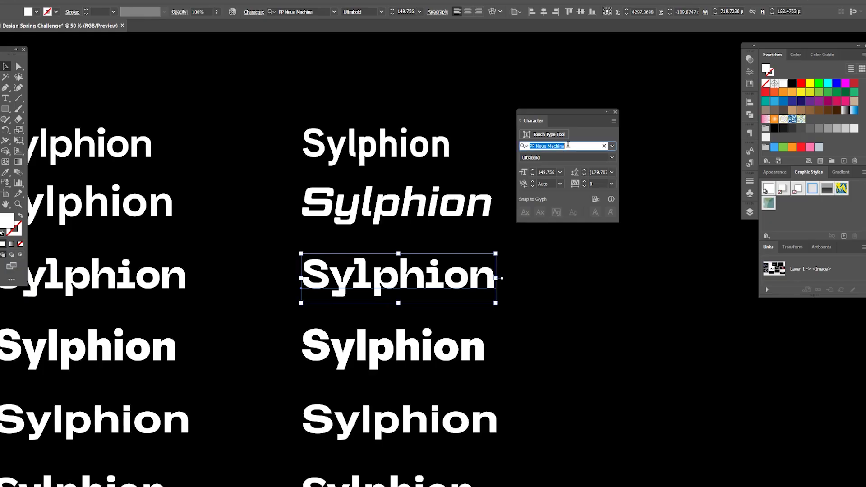
Switch to Illustrator and open the font choices for the Sylphion wordmark set in PP Neue Machina Ultrabold.
click(612, 145)
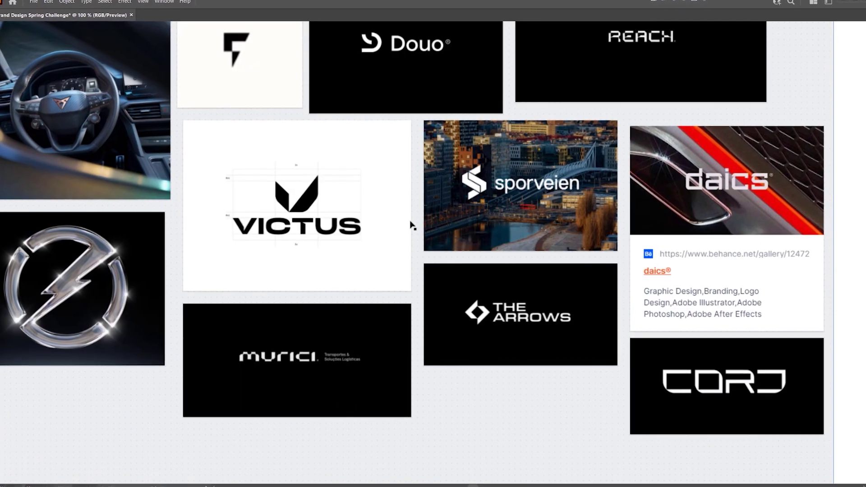
Look over the reference logos and compare the mixed-case and uppercase Sylphion wordmark variations.
drag(552, 289, 410, 332)
scroll(410, 332, down, 2)
drag(617, 86, 542, 101)
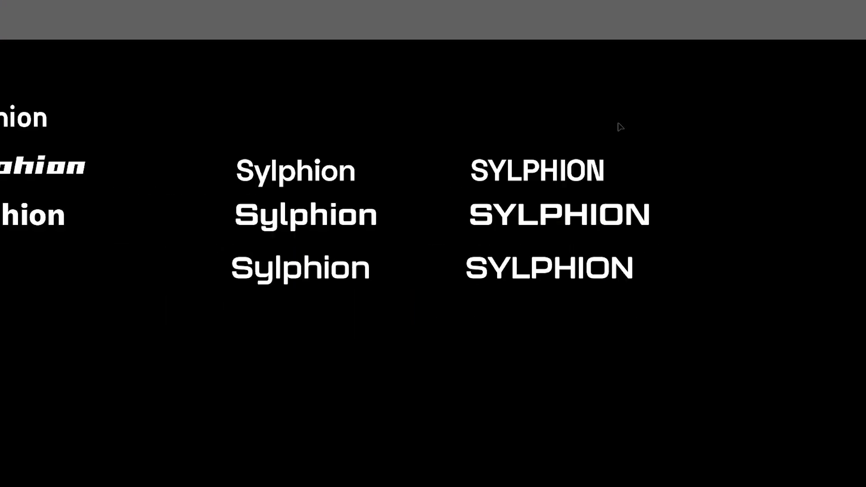
scroll(713, 232, up, 2)
drag(712, 232, 658, 239)
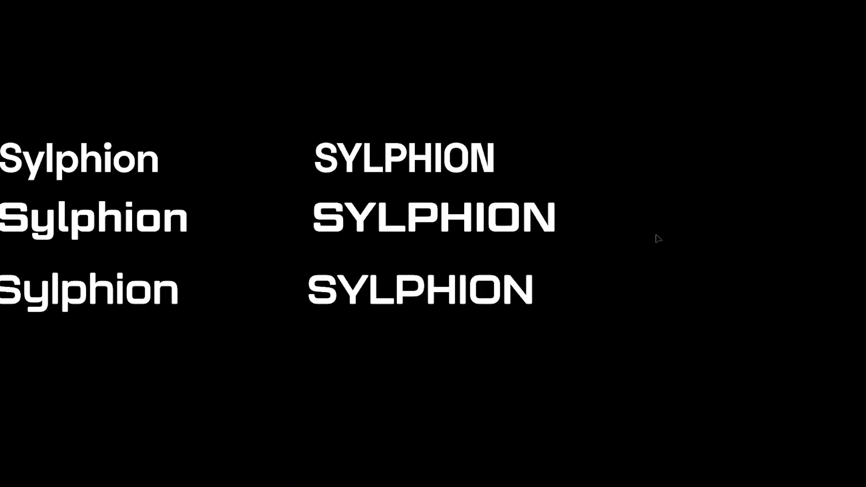